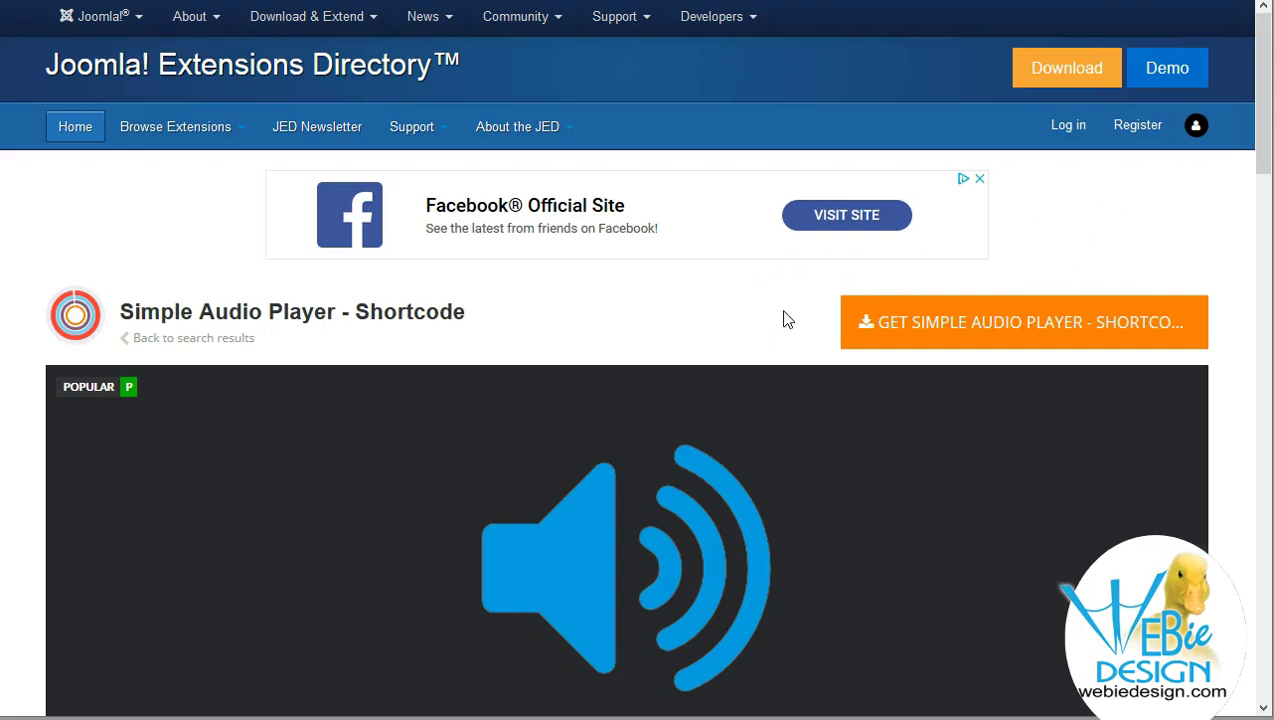
Examine the Simple Audio Player - Shortcode listing, including its introduction, shortcode usage, version and compatibility details
{"action": "scroll", "coordinate": [785, 318], "scroll_direction": "down", "scroll_amount": 2}
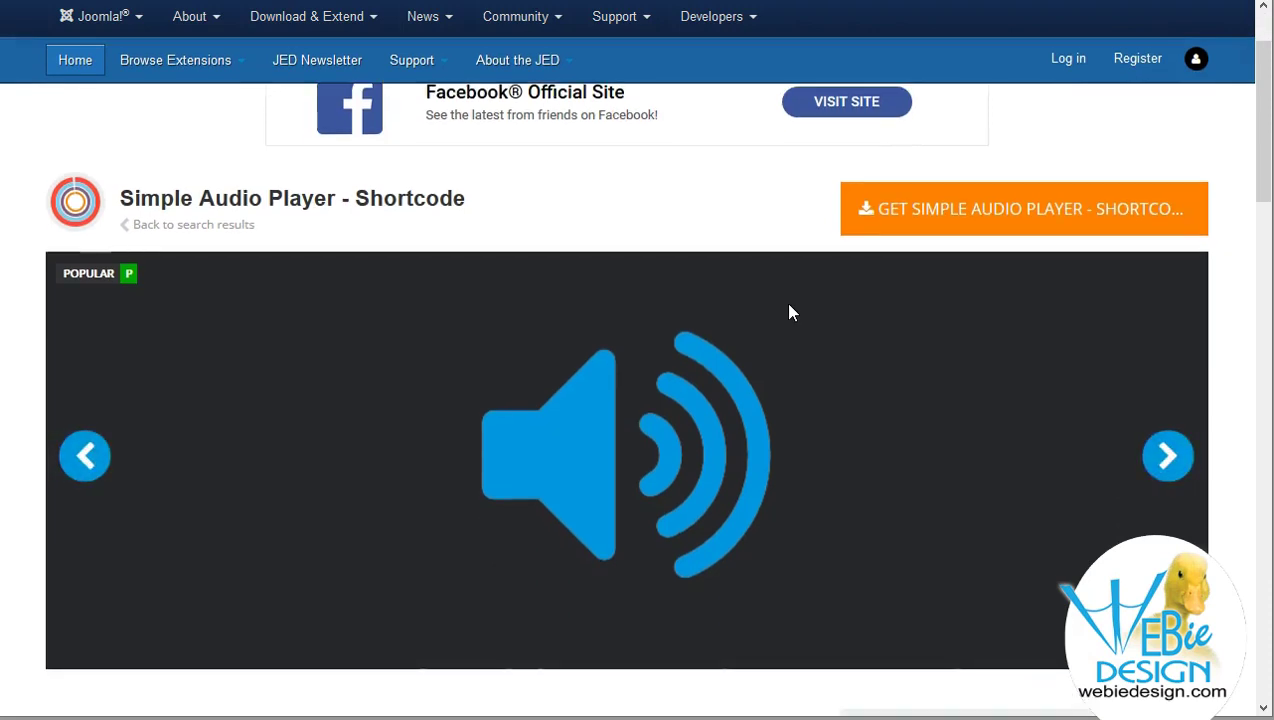
{"action": "scroll", "coordinate": [789, 313], "scroll_direction": "up", "scroll_amount": 2}
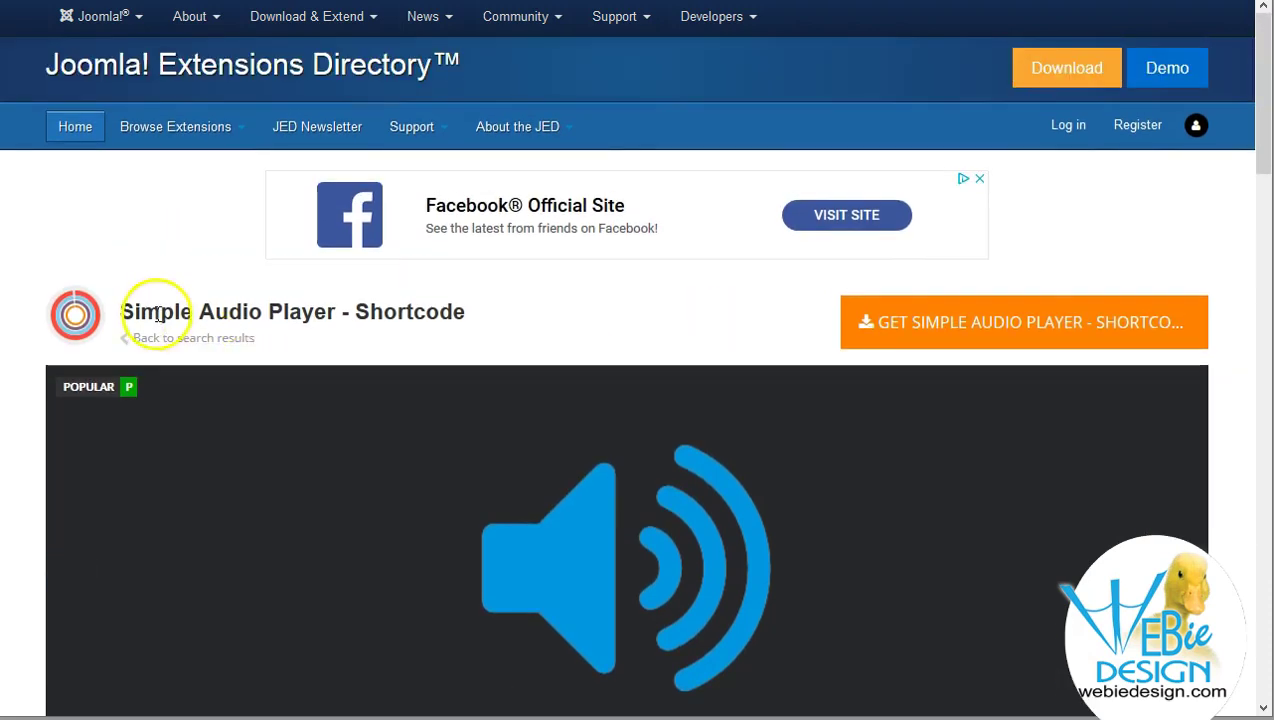
{"action": "scroll", "coordinate": [580, 345], "scroll_direction": "down", "scroll_amount": 1}
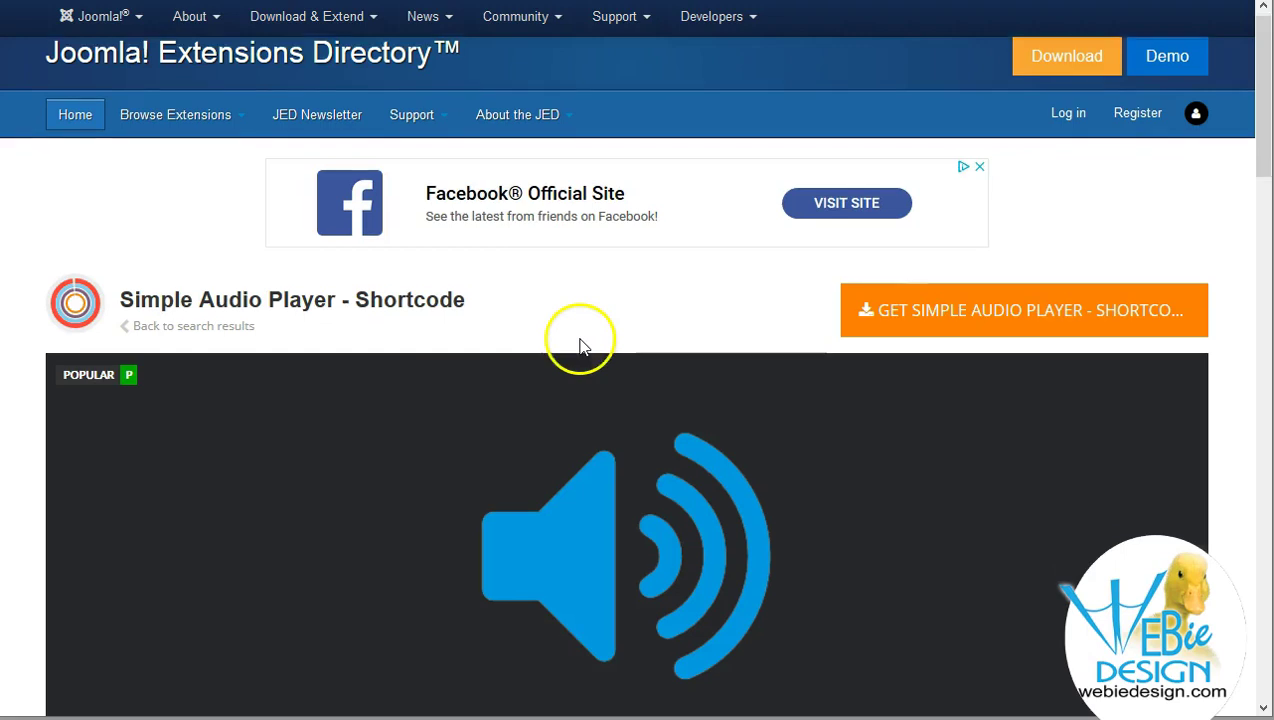
{"action": "scroll", "coordinate": [680, 352], "scroll_direction": "down", "scroll_amount": 6}
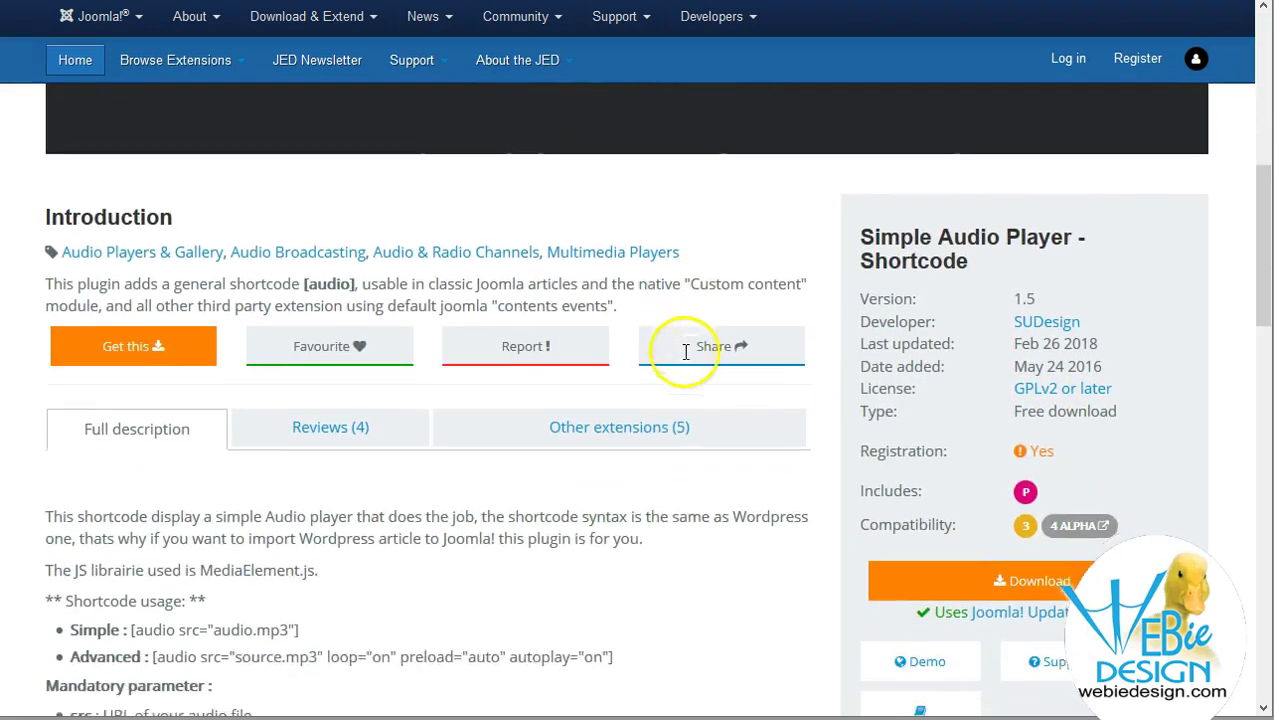
{"action": "scroll", "coordinate": [686, 352], "scroll_direction": "down", "scroll_amount": 1}
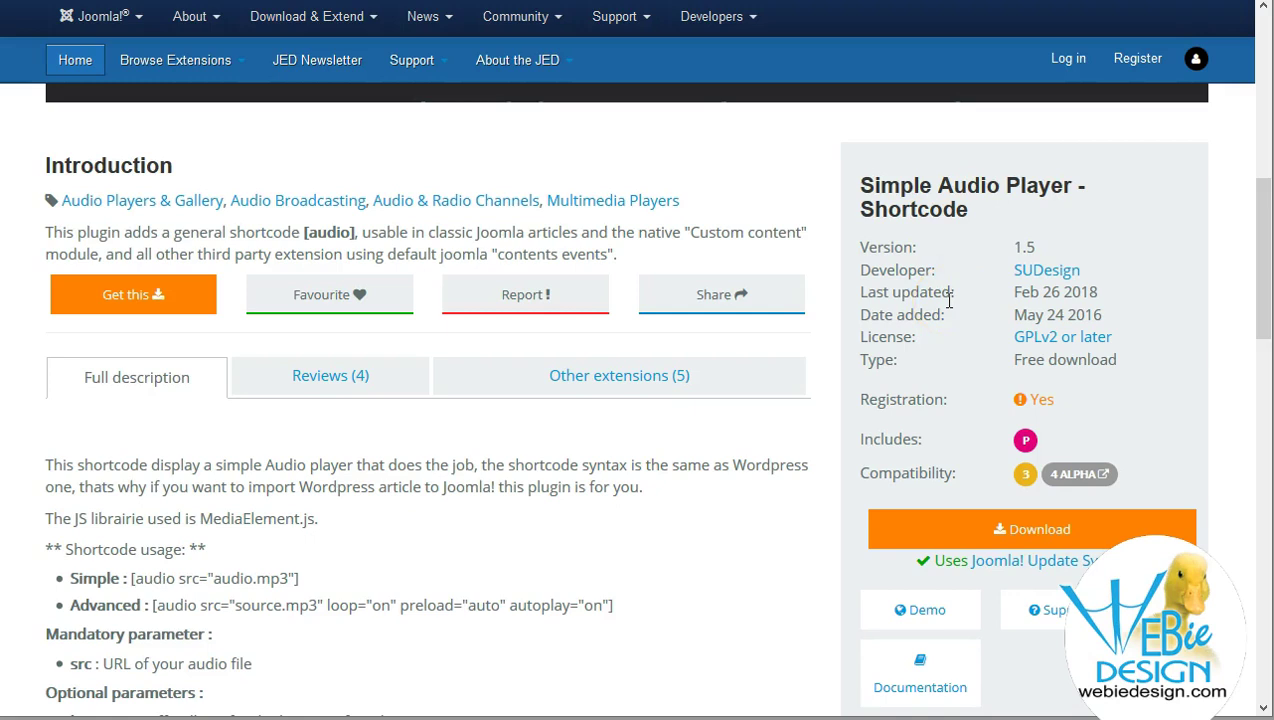
{"action": "left_click", "coordinate": [757, 461]}
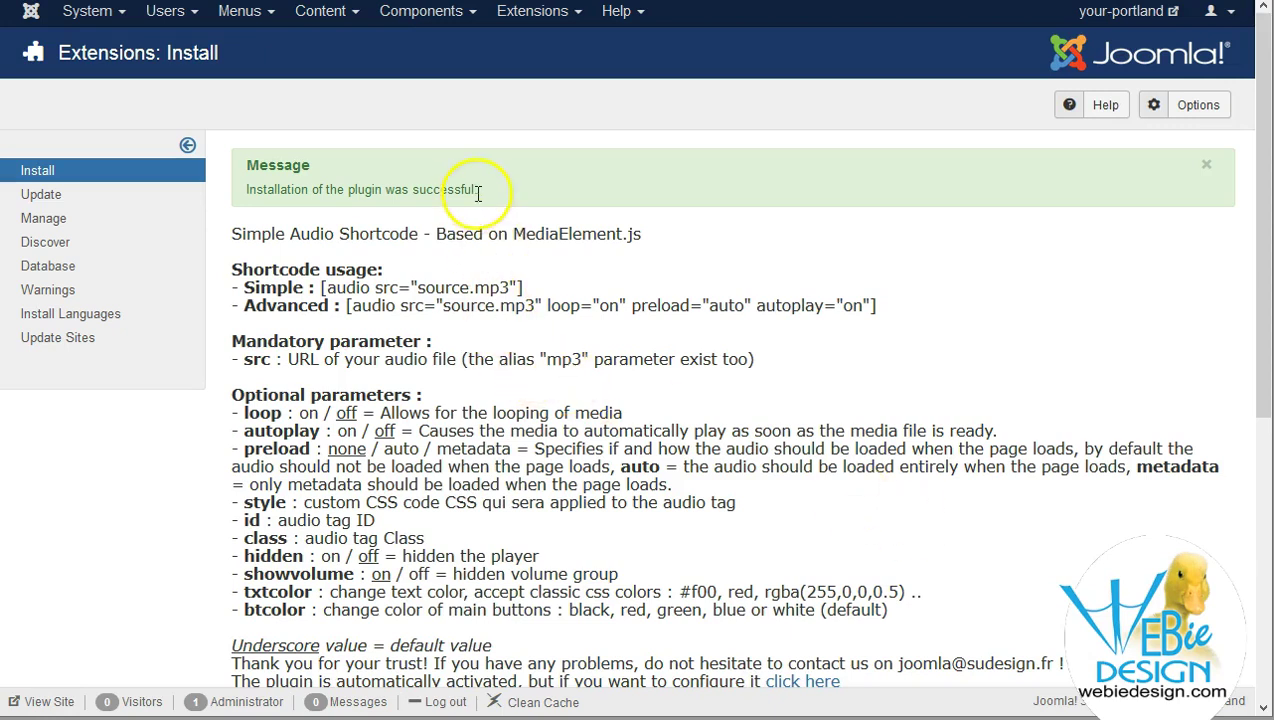
Open the site's plugin list and sort it by ID in descending order
{"action": "left_click", "coordinate": [545, 15]}
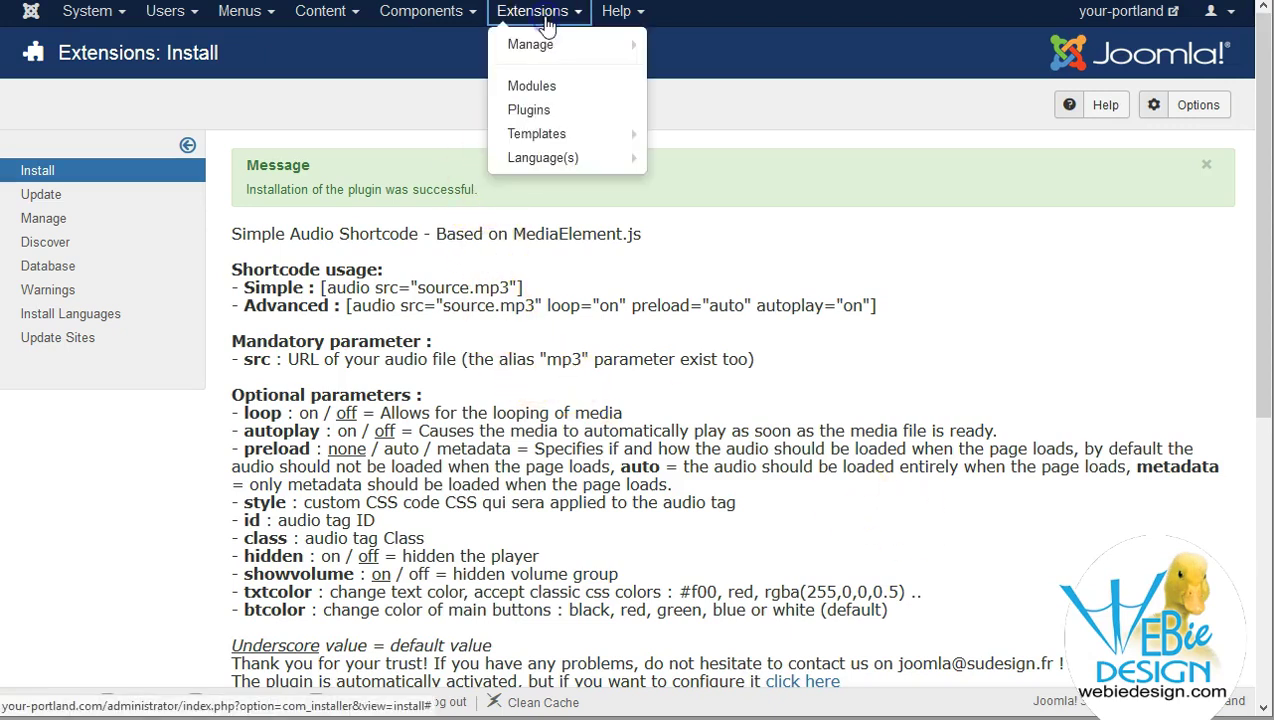
{"action": "left_click", "coordinate": [530, 109]}
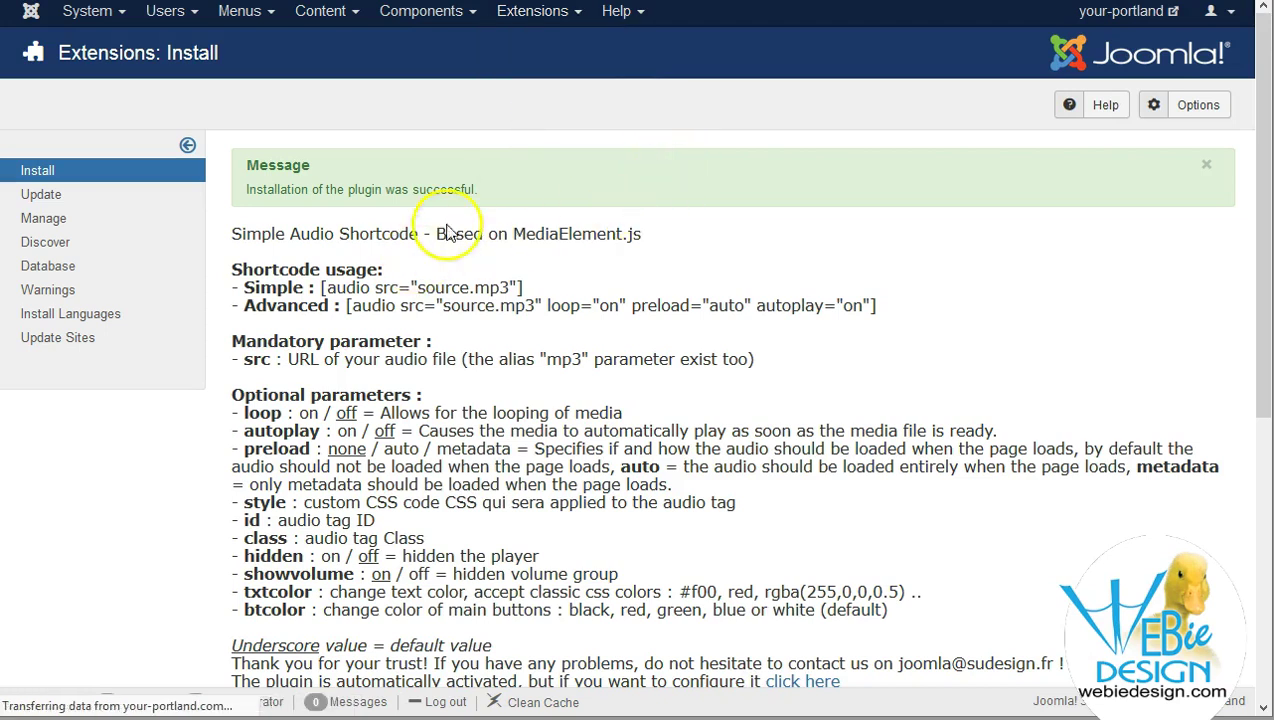
{"action": "left_click", "coordinate": [1199, 199]}
{"action": "left_click", "coordinate": [1200, 199]}
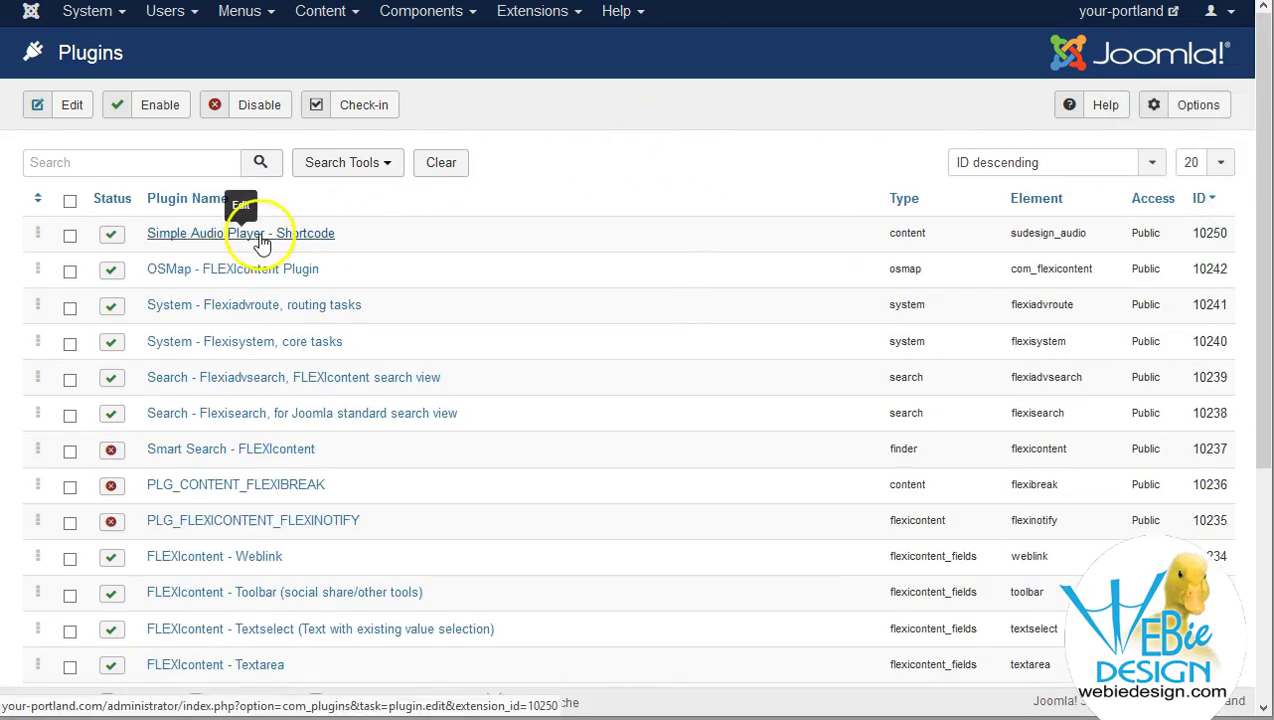
Open the Simple Audio Player - Shortcode plugin and review its settings and description
{"action": "left_click", "coordinate": [277, 236]}
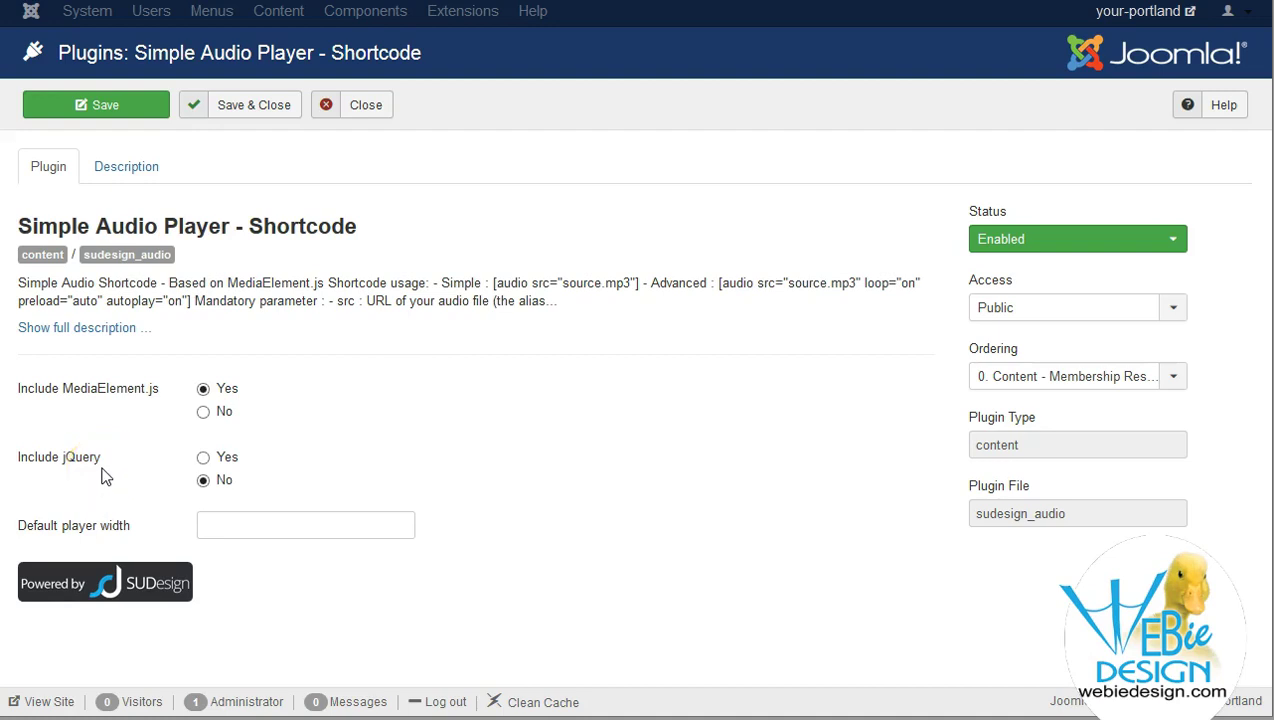
{"action": "mouse_move", "coordinate": [127, 400]}
{"action": "left_click", "coordinate": [150, 178]}
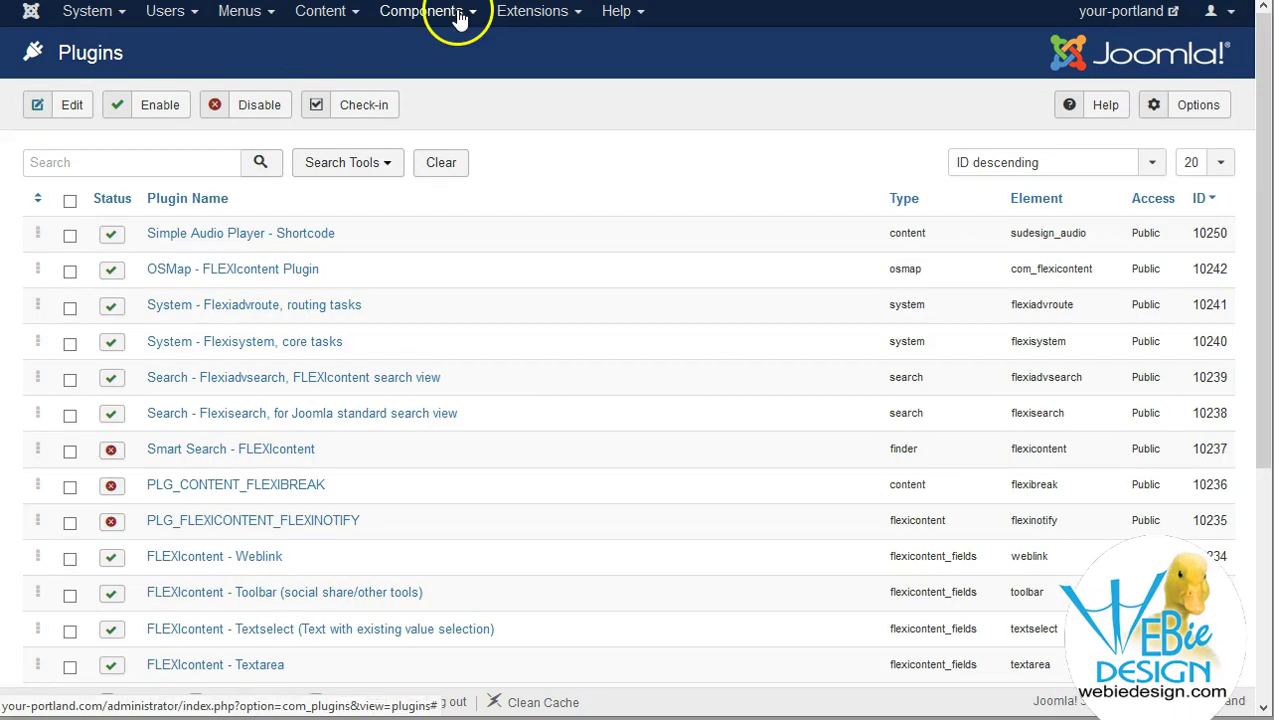
Go to the FLEXIcontent fields list and start a new field
{"action": "left_click", "coordinate": [449, 14]}
{"action": "mouse_move", "coordinate": [452, 195]}
{"action": "mouse_move", "coordinate": [469, 165]}
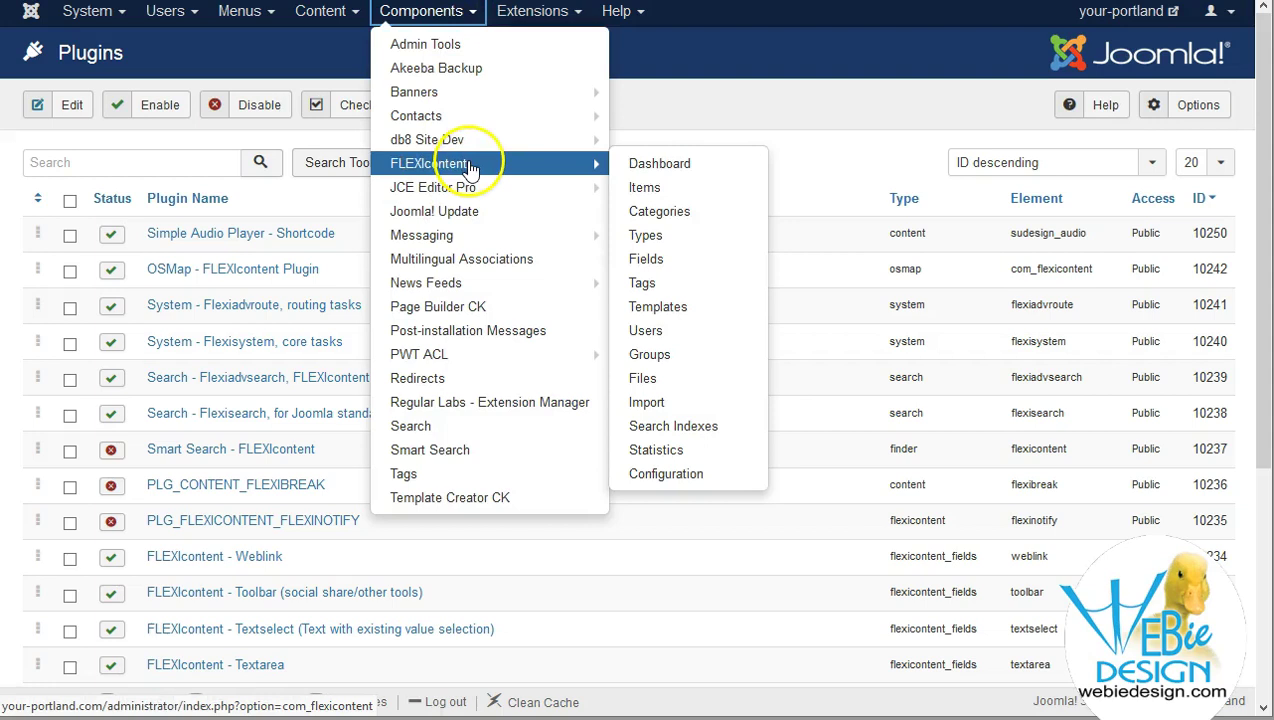
{"action": "left_click", "coordinate": [703, 258]}
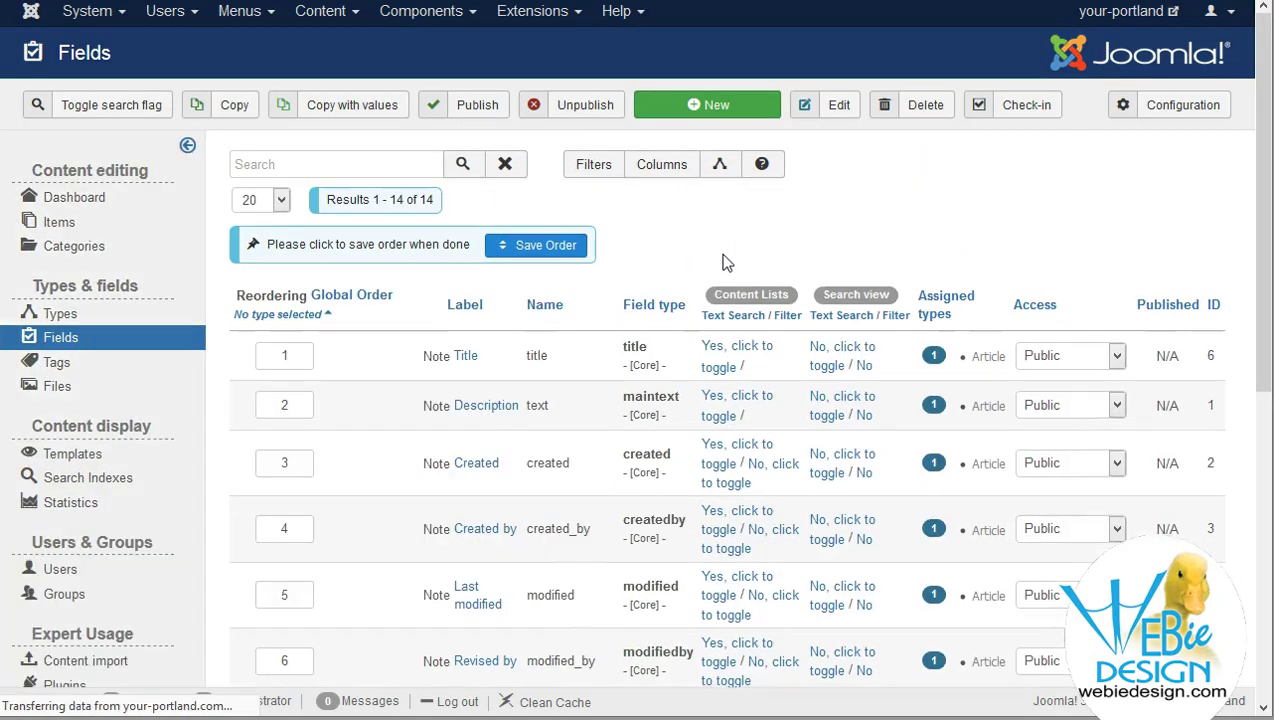
{"action": "left_click", "coordinate": [718, 108]}
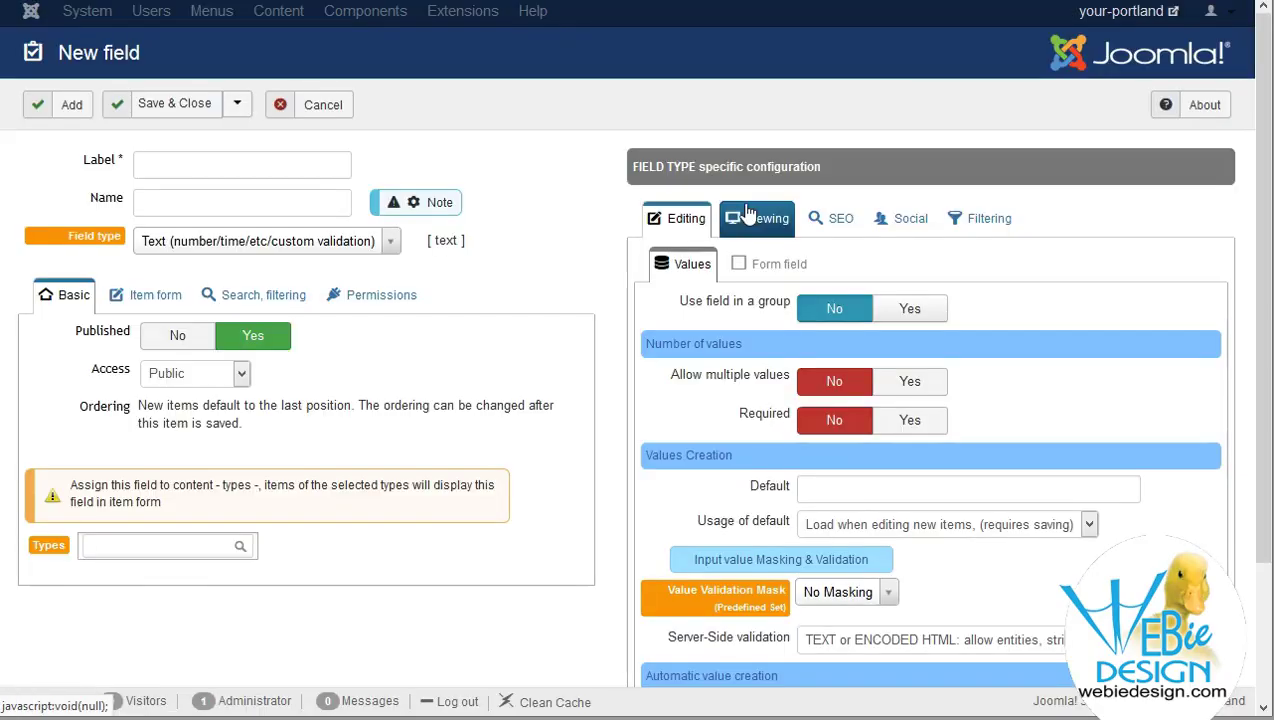
Label the new field "audio" and assign it to the Article content type
{"action": "left_click", "coordinate": [172, 161]}
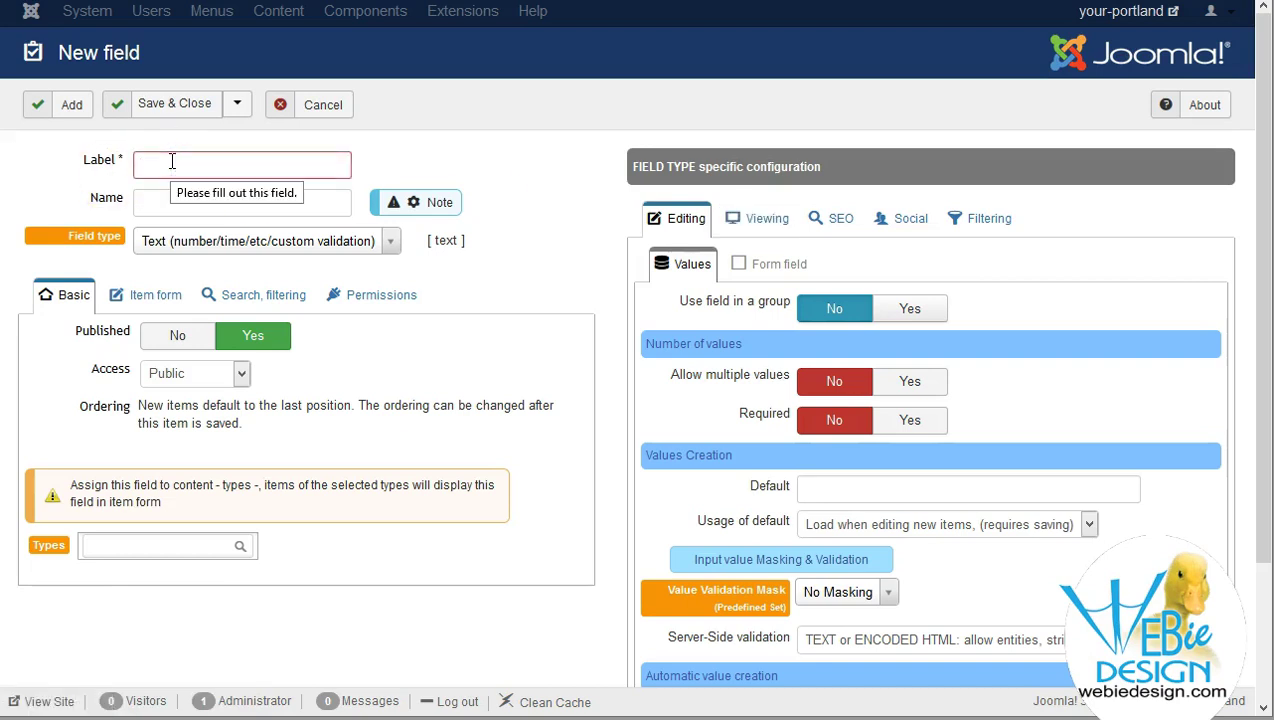
{"action": "type", "text": "audio"}
{"action": "left_click", "coordinate": [330, 241]}
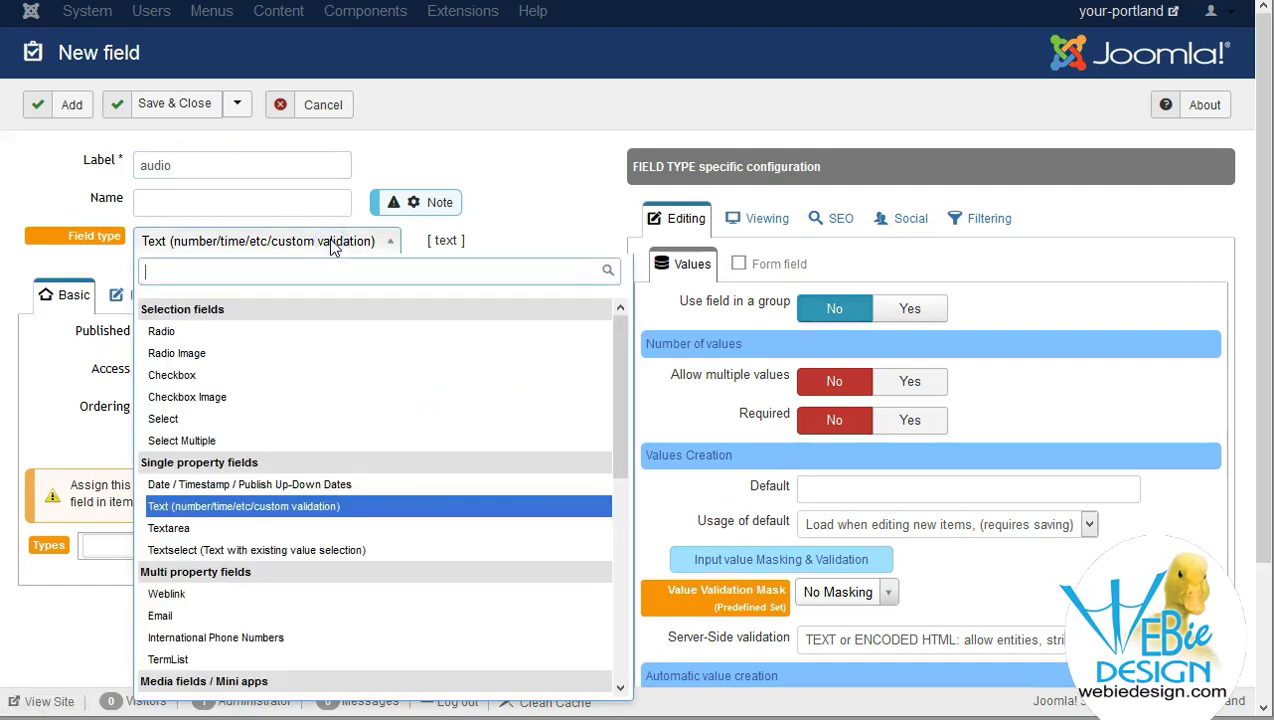
{"action": "left_click", "coordinate": [185, 203]}
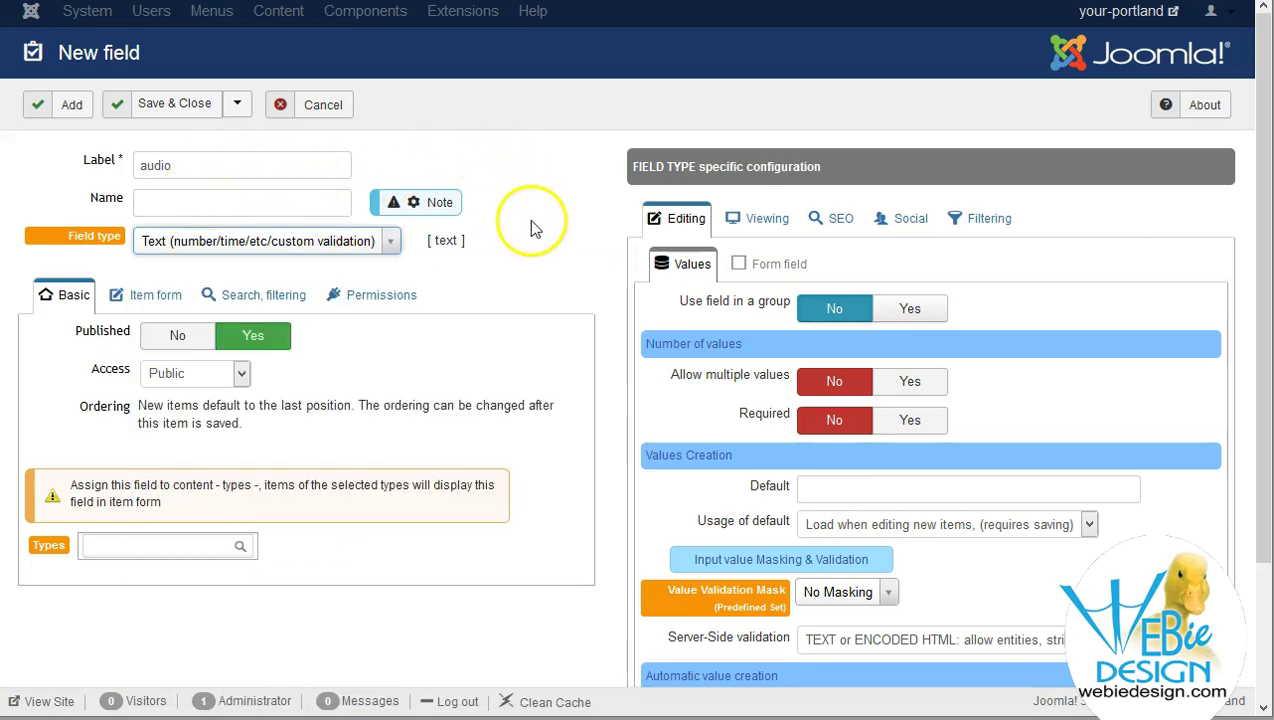
{"action": "left_click", "coordinate": [108, 550]}
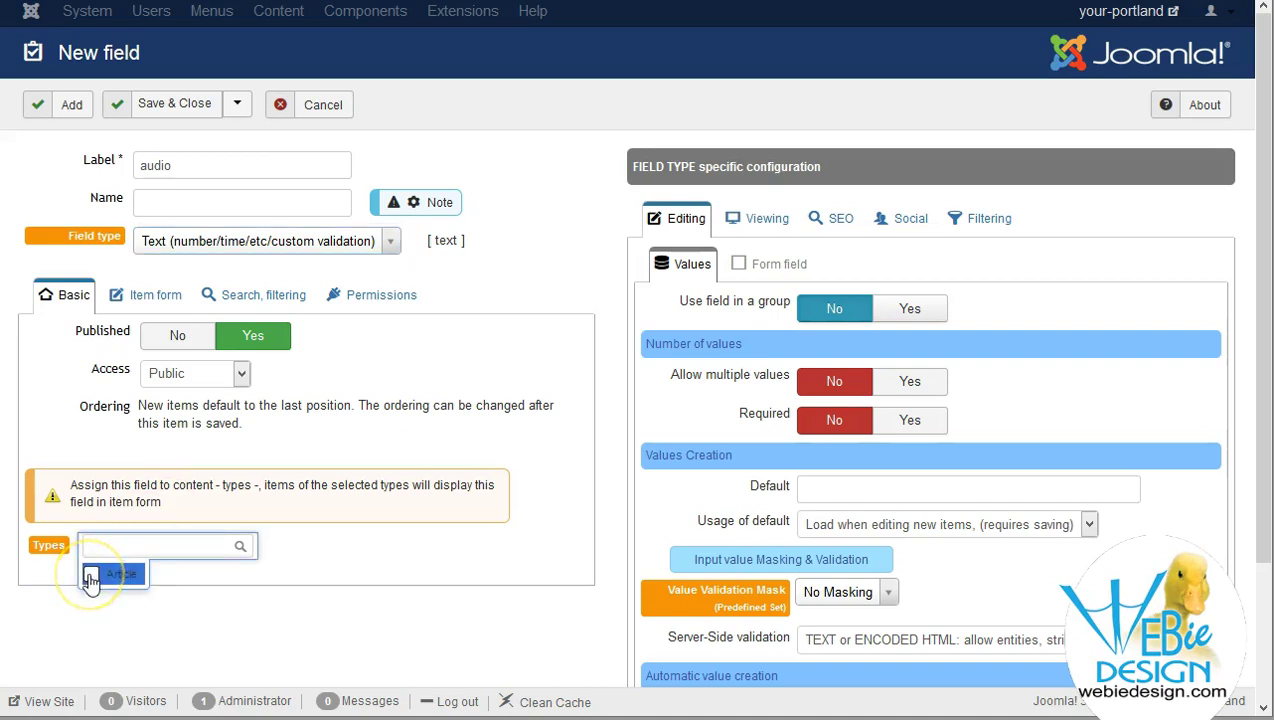
{"action": "left_click", "coordinate": [90, 577]}
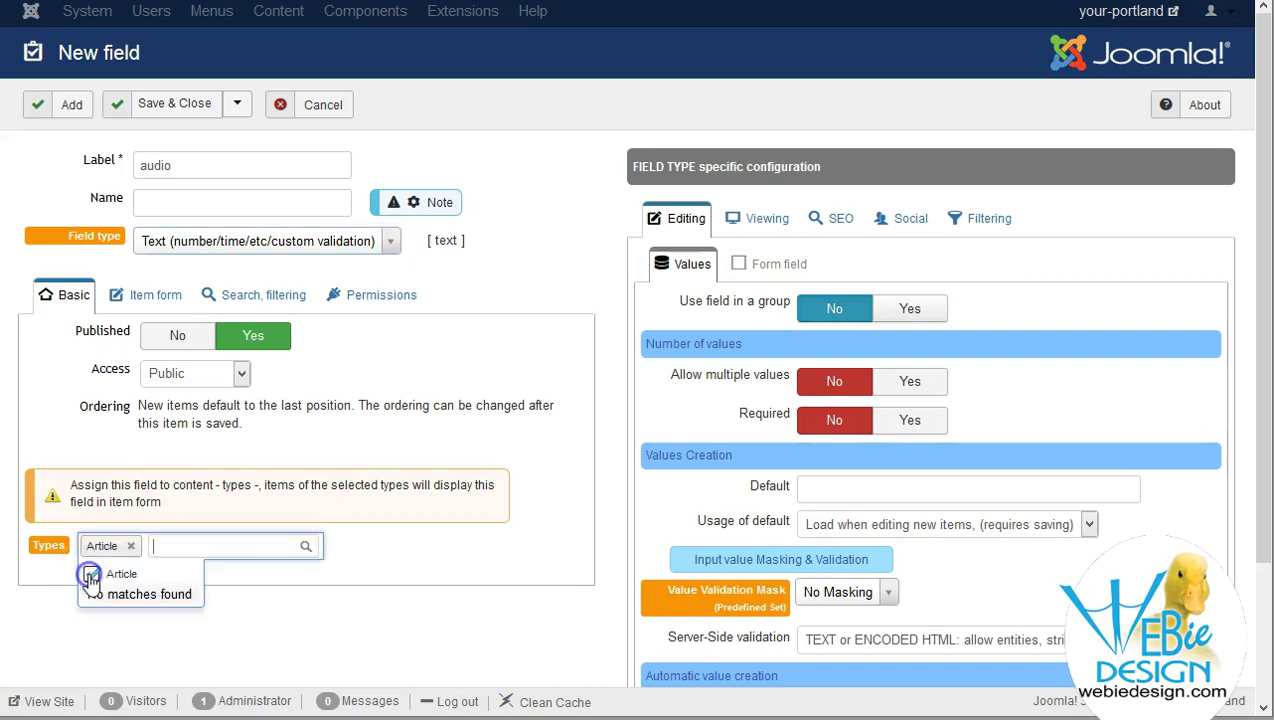
{"action": "left_click", "coordinate": [445, 555]}
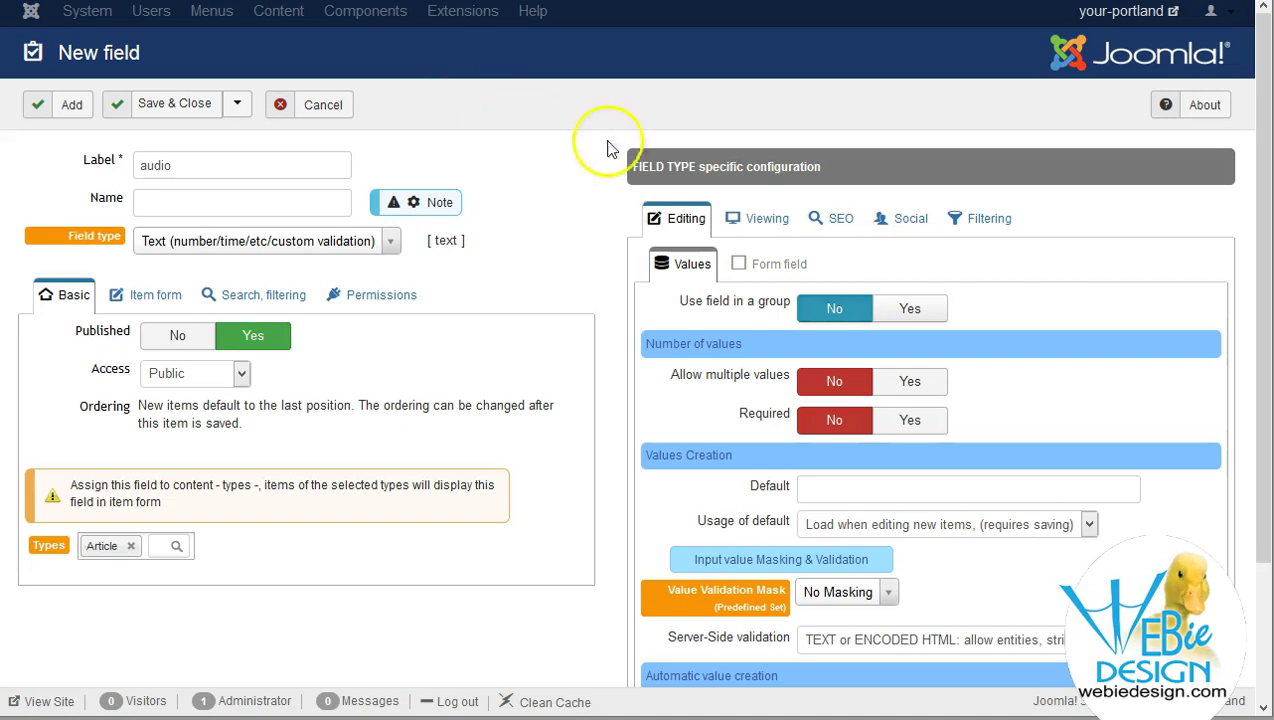
In the field's value-list viewing options, enable Remove space and set every value prefix to [audio src="images/stories/_audio/
{"action": "left_click", "coordinate": [757, 218]}
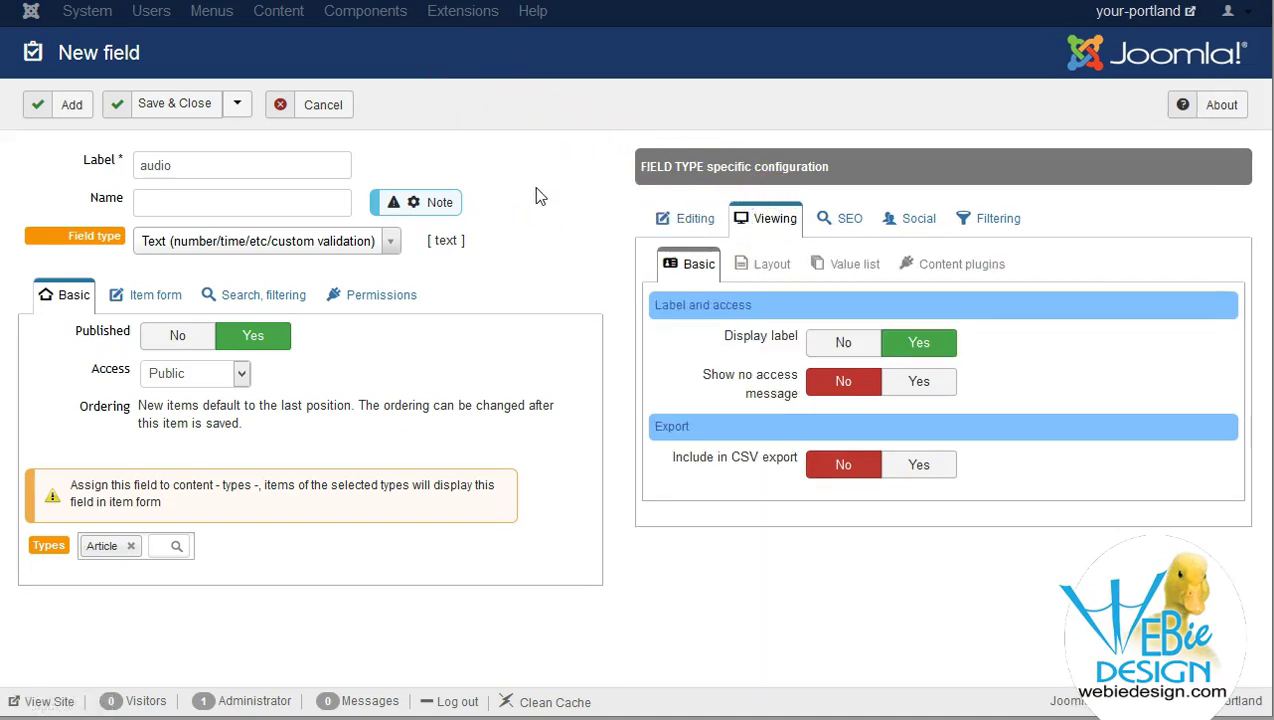
{"action": "left_click", "coordinate": [872, 268]}
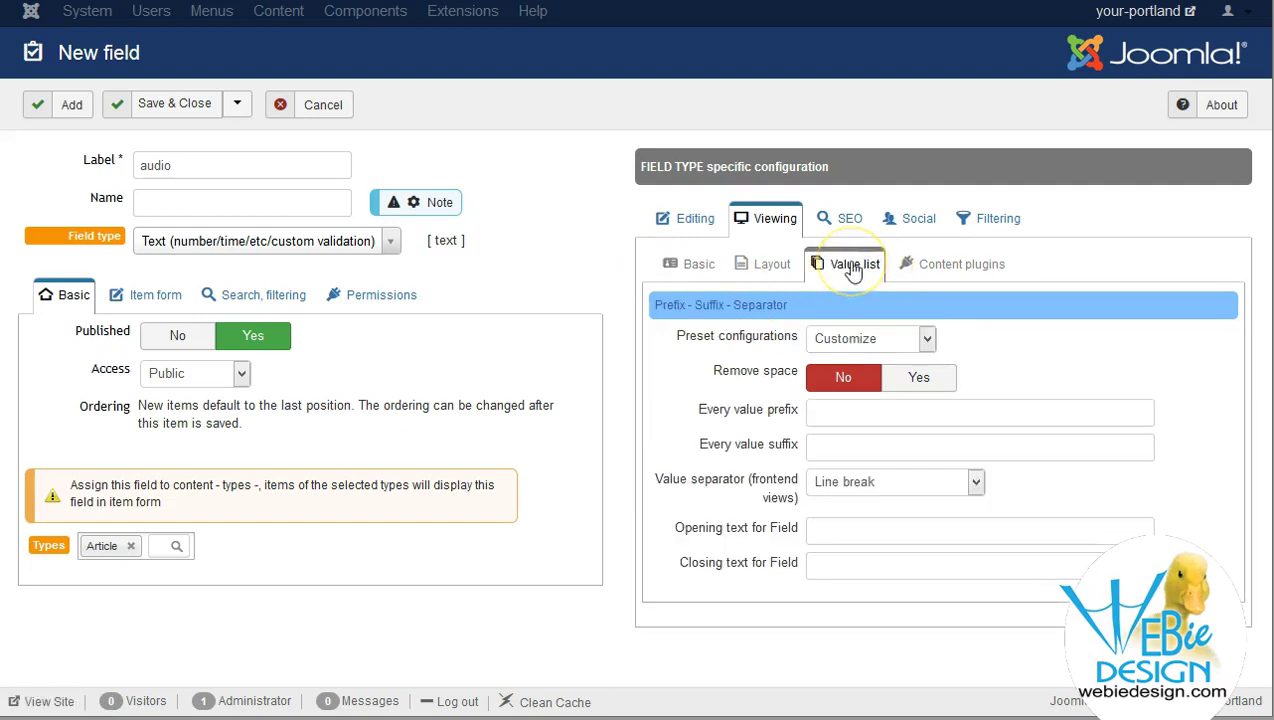
{"action": "left_click", "coordinate": [920, 379]}
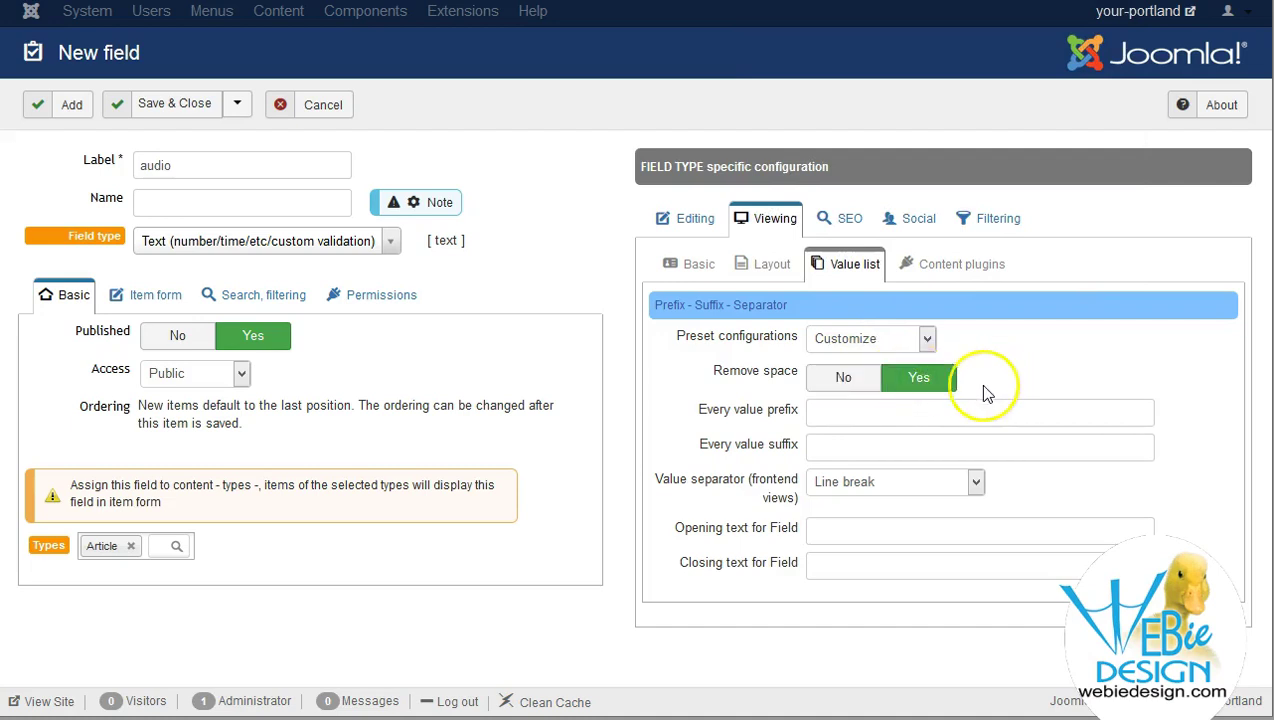
{"action": "left_click", "coordinate": [841, 415]}
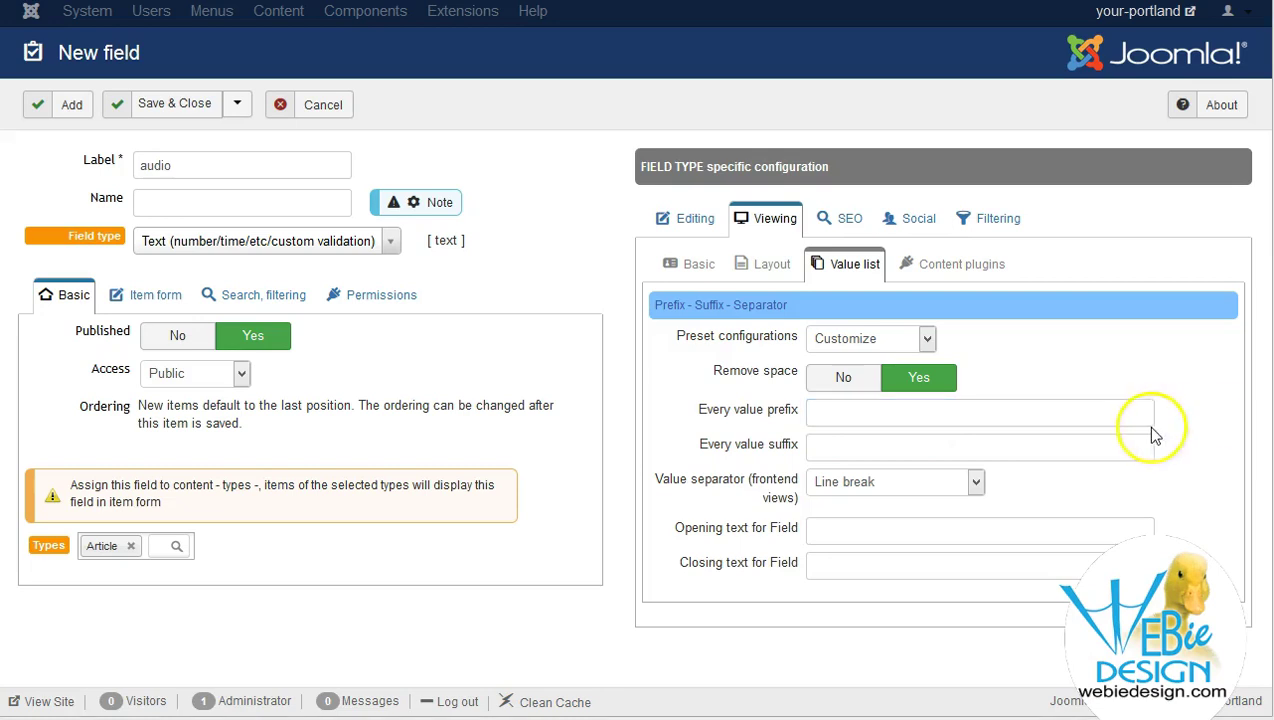
{"action": "right_click", "coordinate": [885, 410]}
{"action": "left_click", "coordinate": [934, 498]}
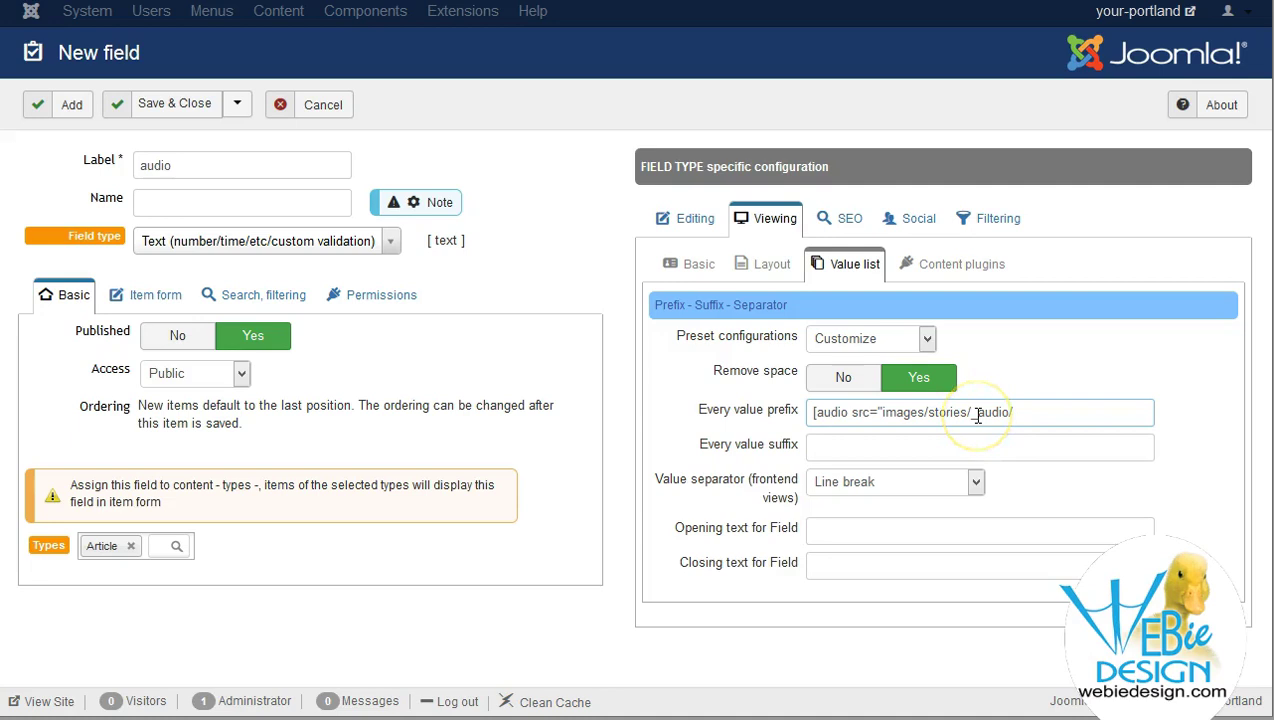
{"action": "left_click", "coordinate": [1015, 414]}
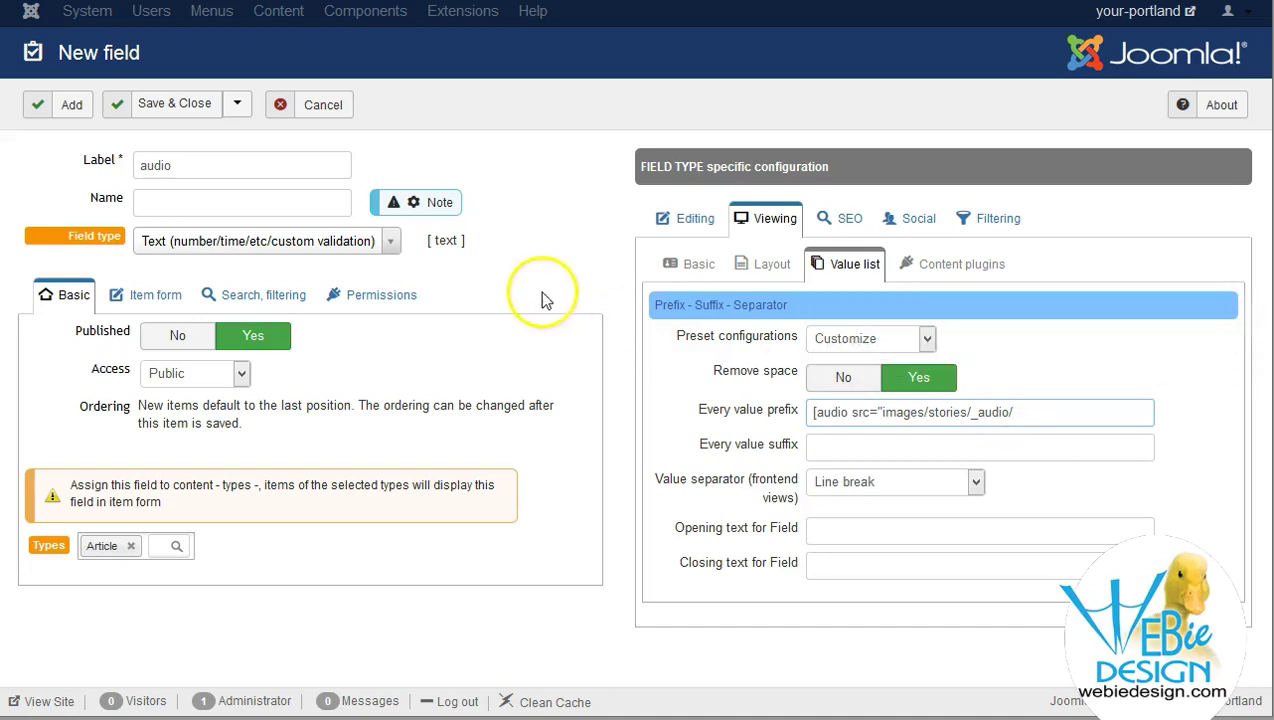
Paste the closing part of the audio shortcode as every value suffix, with loop off, preload auto, autoplay on and showvolume off
{"action": "left_click", "coordinate": [833, 438]}
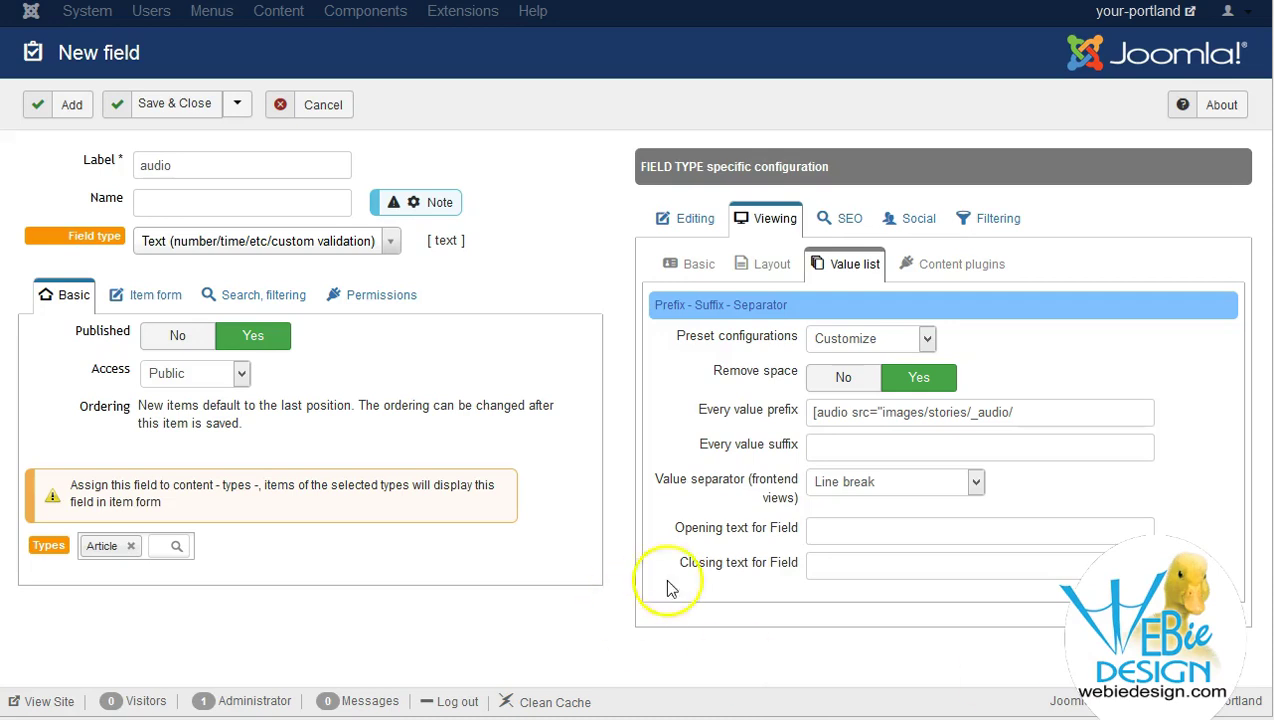
{"action": "left_click", "coordinate": [850, 447]}
{"action": "right_click", "coordinate": [858, 448]}
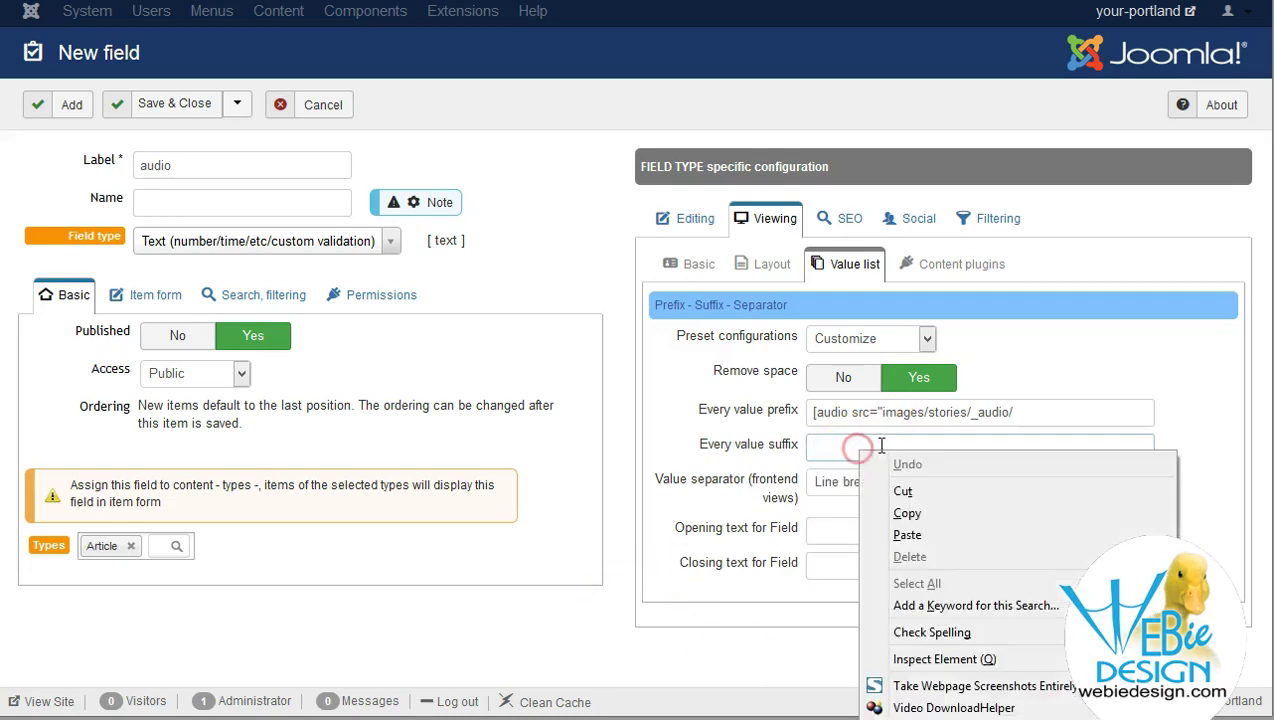
{"action": "left_click", "coordinate": [907, 535]}
{"action": "left_click_drag", "start_coordinate": [868, 447], "coordinate": [1109, 449]}
{"action": "left_click_drag", "start_coordinate": [930, 447], "coordinate": [683, 447]}
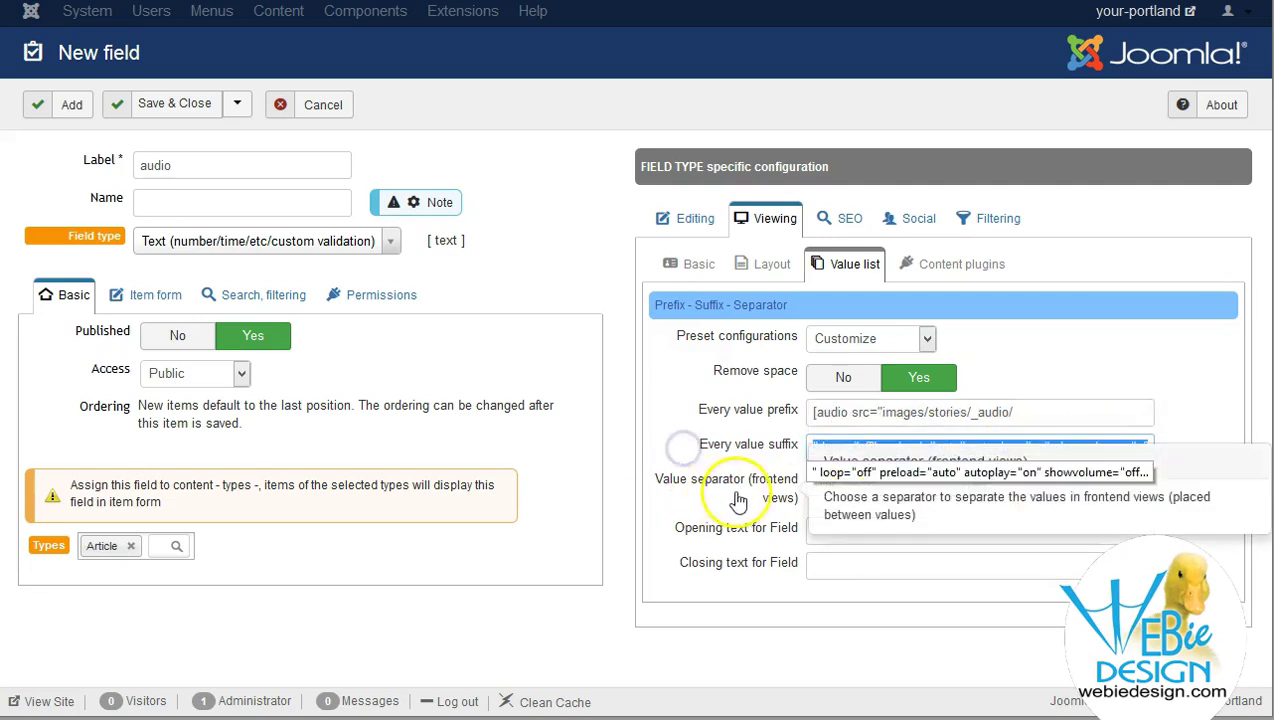
{"action": "left_click", "coordinate": [1157, 366]}
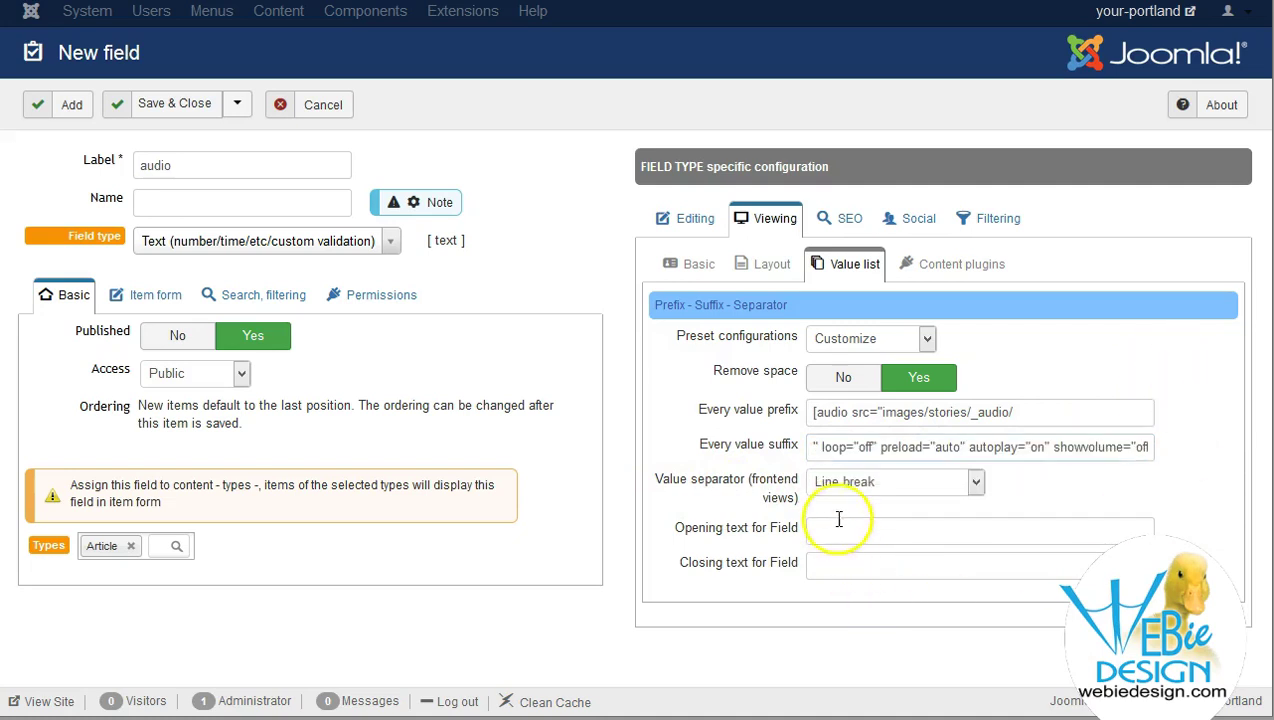
Set the frontend value separator to Empty (No characters), then save and close the audio field
{"action": "left_click", "coordinate": [852, 484]}
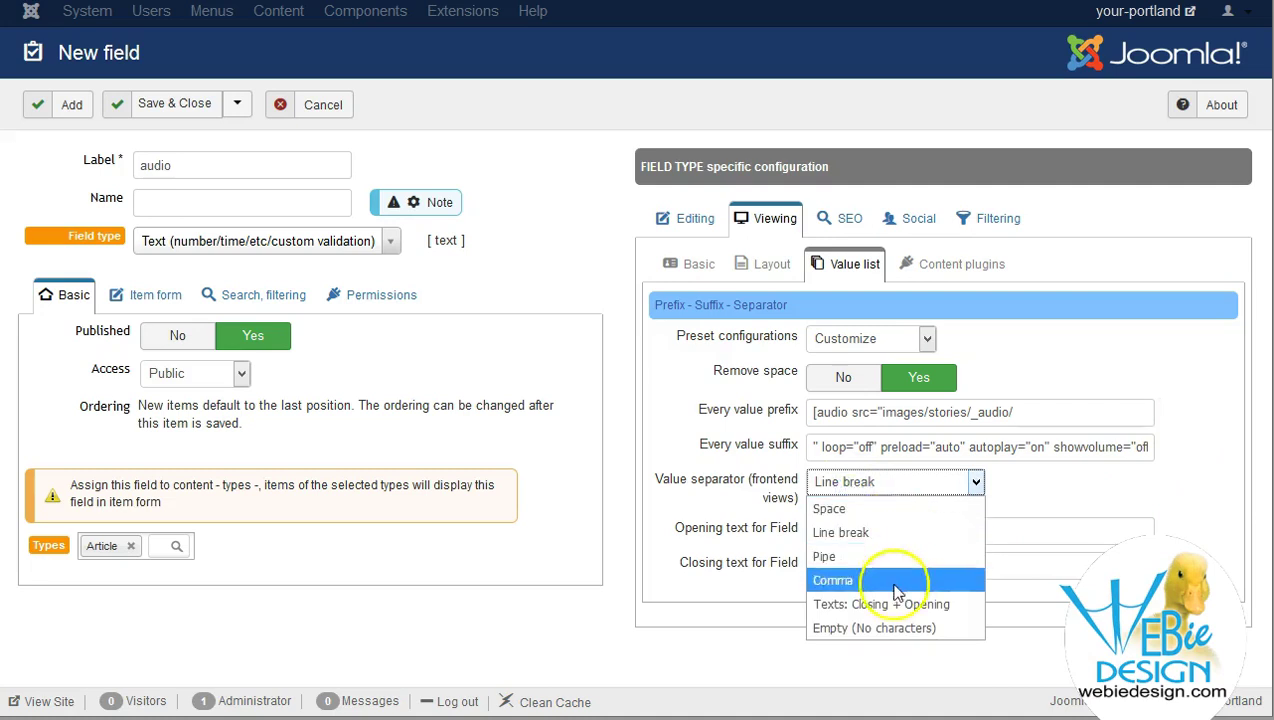
{"action": "left_click", "coordinate": [880, 629]}
{"action": "left_click", "coordinate": [853, 530]}
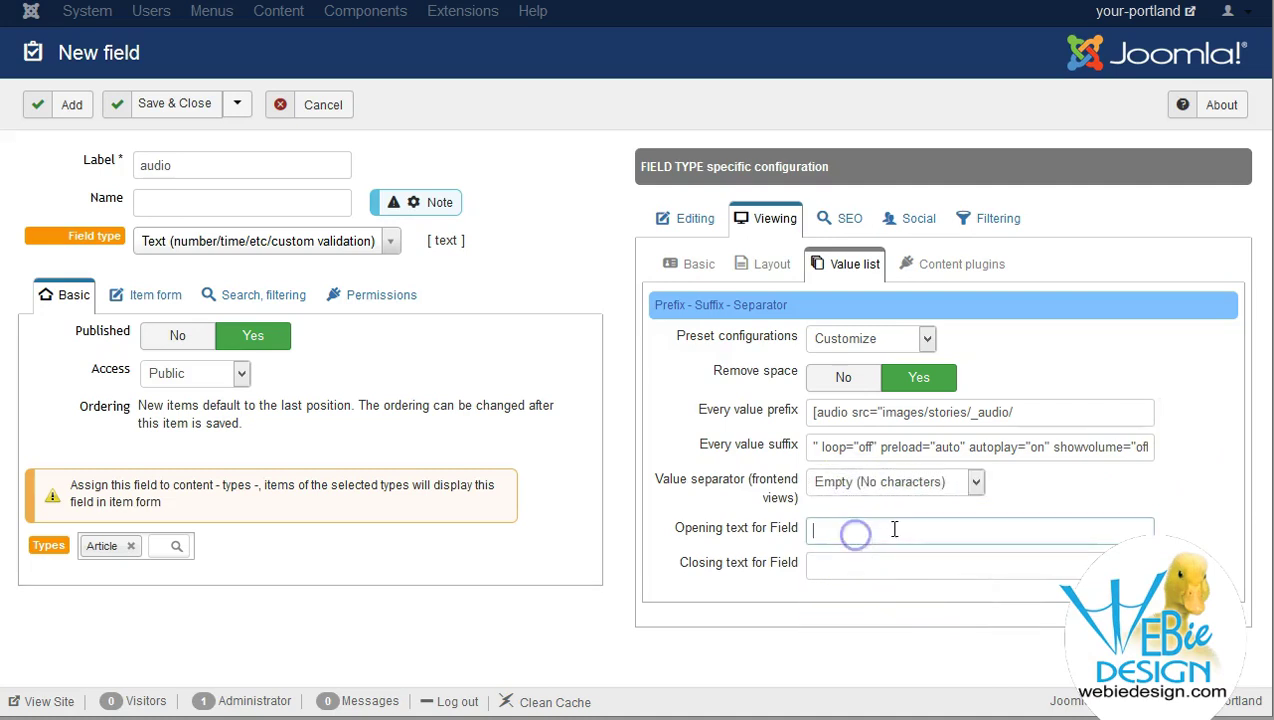
{"action": "left_click", "coordinate": [168, 98]}
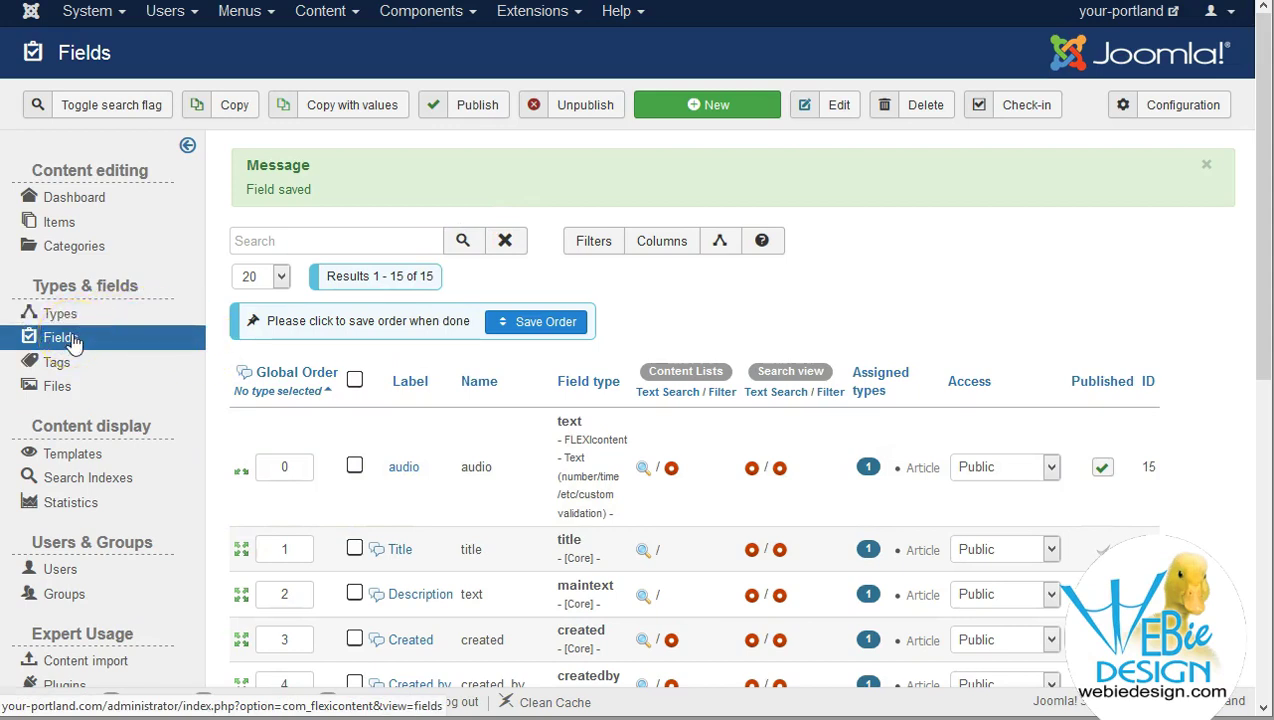
View the available FLEXIcontent templates, then open the list of content types
{"action": "left_click", "coordinate": [82, 454]}
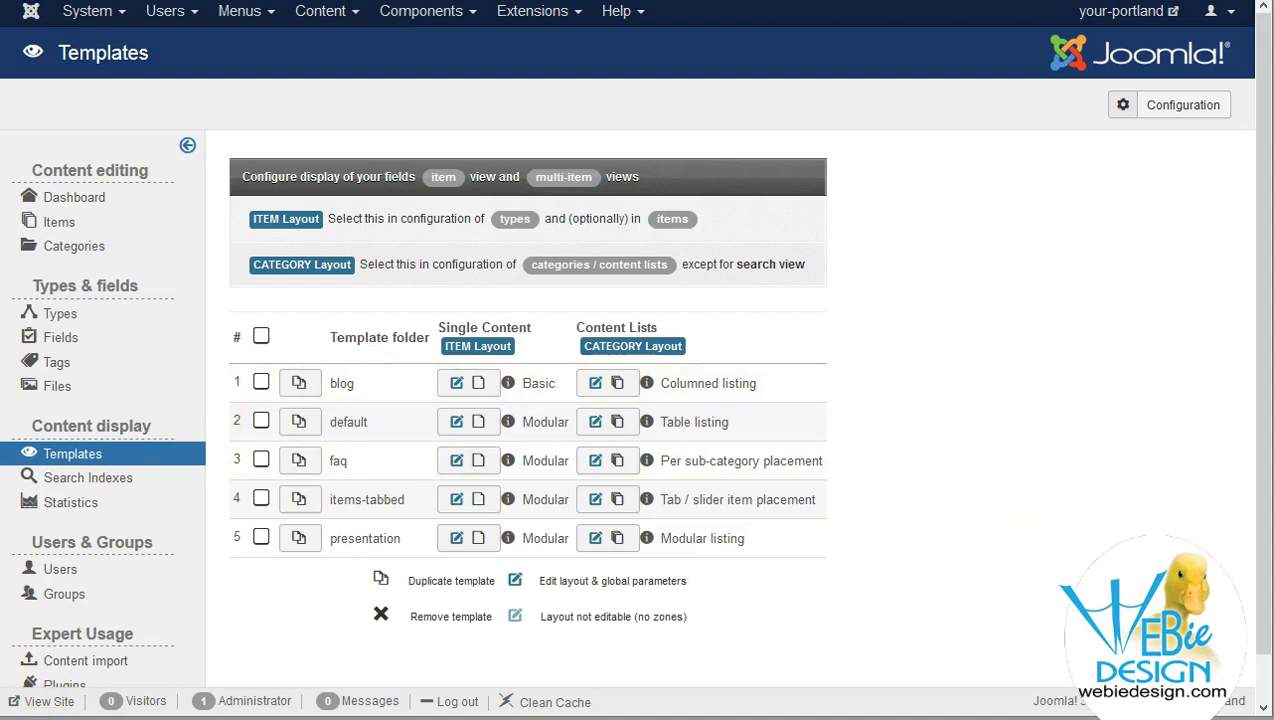
{"action": "left_click", "coordinate": [80, 315]}
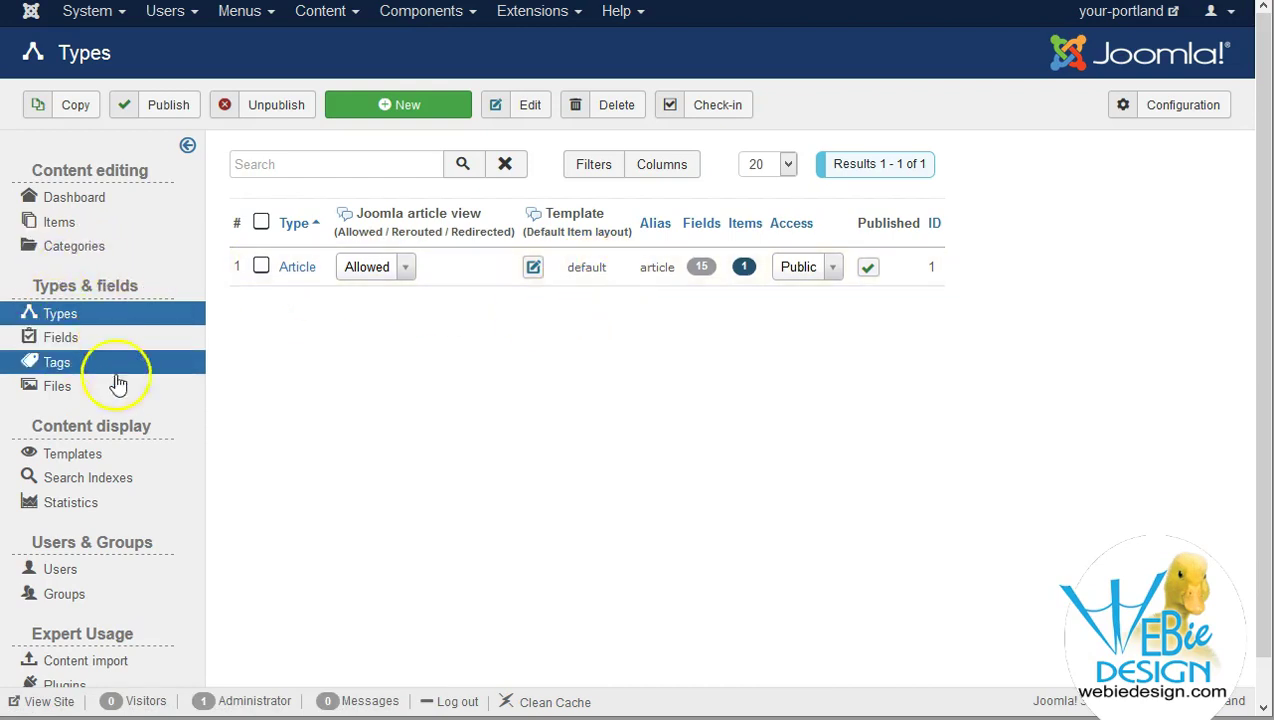
Place the audio field after Description in the description position of the default template's item layout, then save and close the template
{"action": "left_click", "coordinate": [90, 450]}
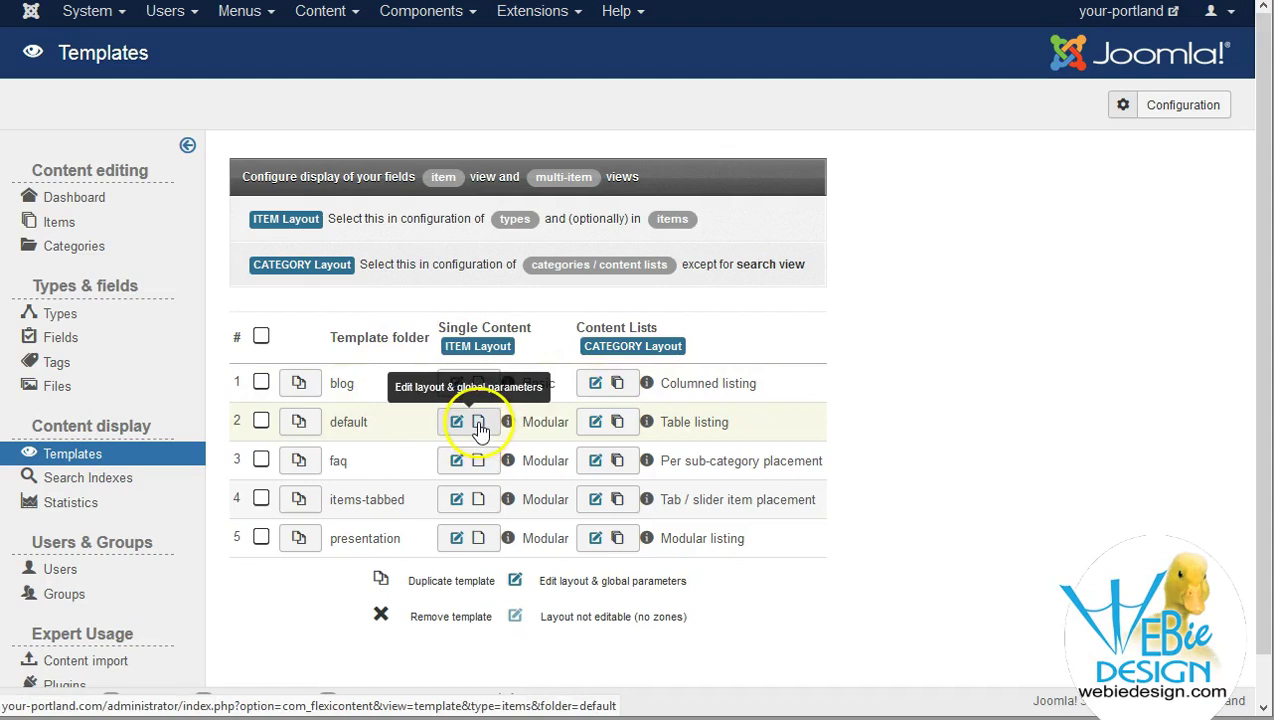
{"action": "left_click", "coordinate": [479, 424]}
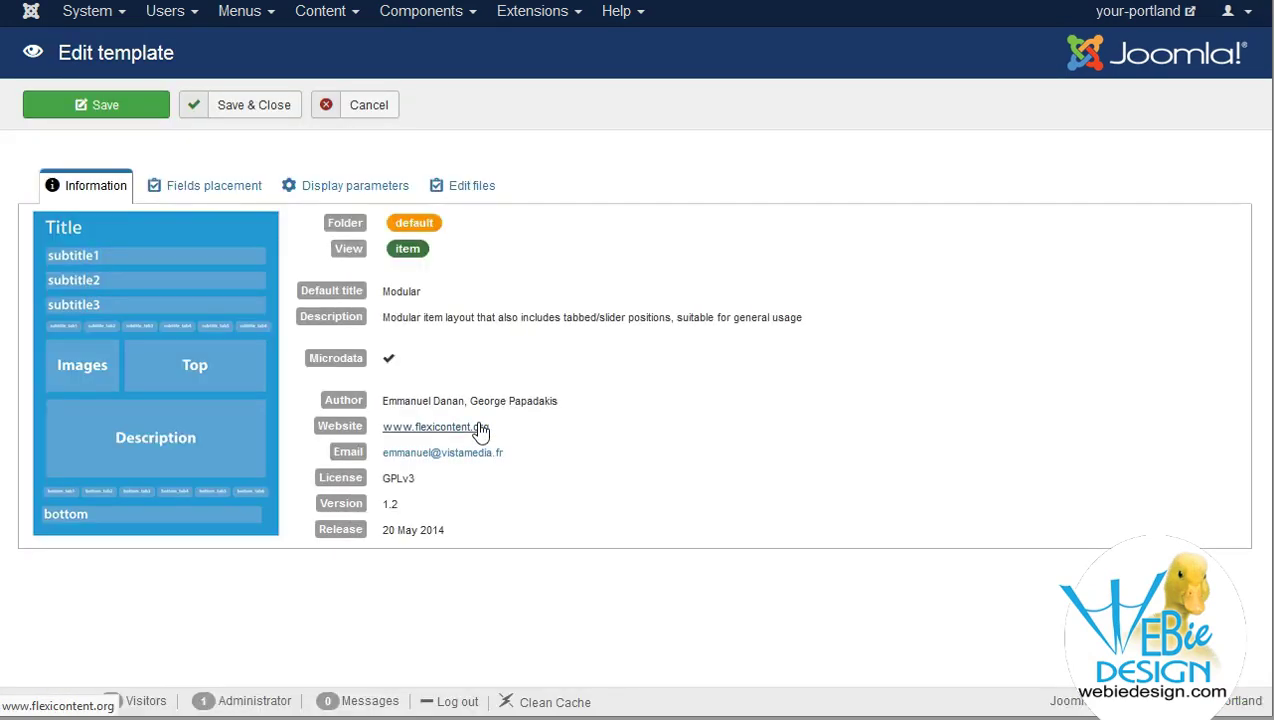
{"action": "left_click", "coordinate": [206, 186]}
{"action": "scroll", "coordinate": [510, 423], "scroll_direction": "down", "scroll_amount": 3}
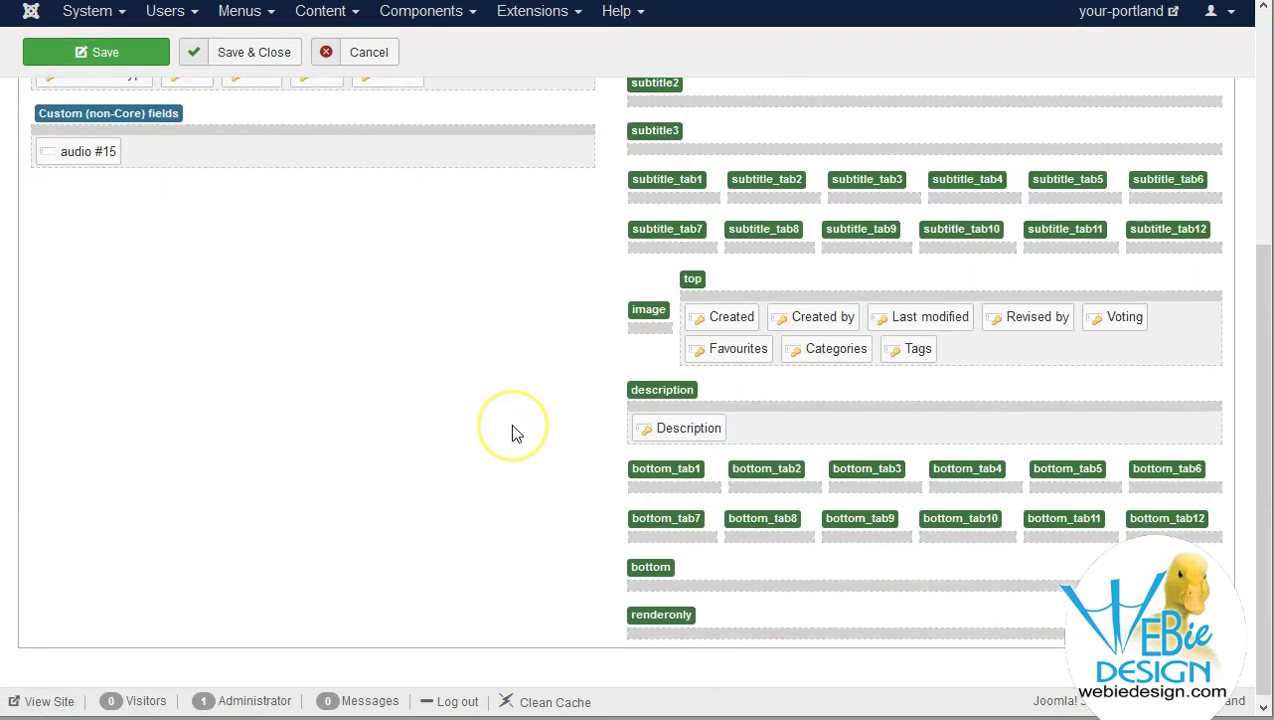
{"action": "scroll", "coordinate": [510, 433], "scroll_direction": "up", "scroll_amount": 1}
{"action": "left_click_drag", "start_coordinate": [130, 265], "coordinate": [73, 258]}
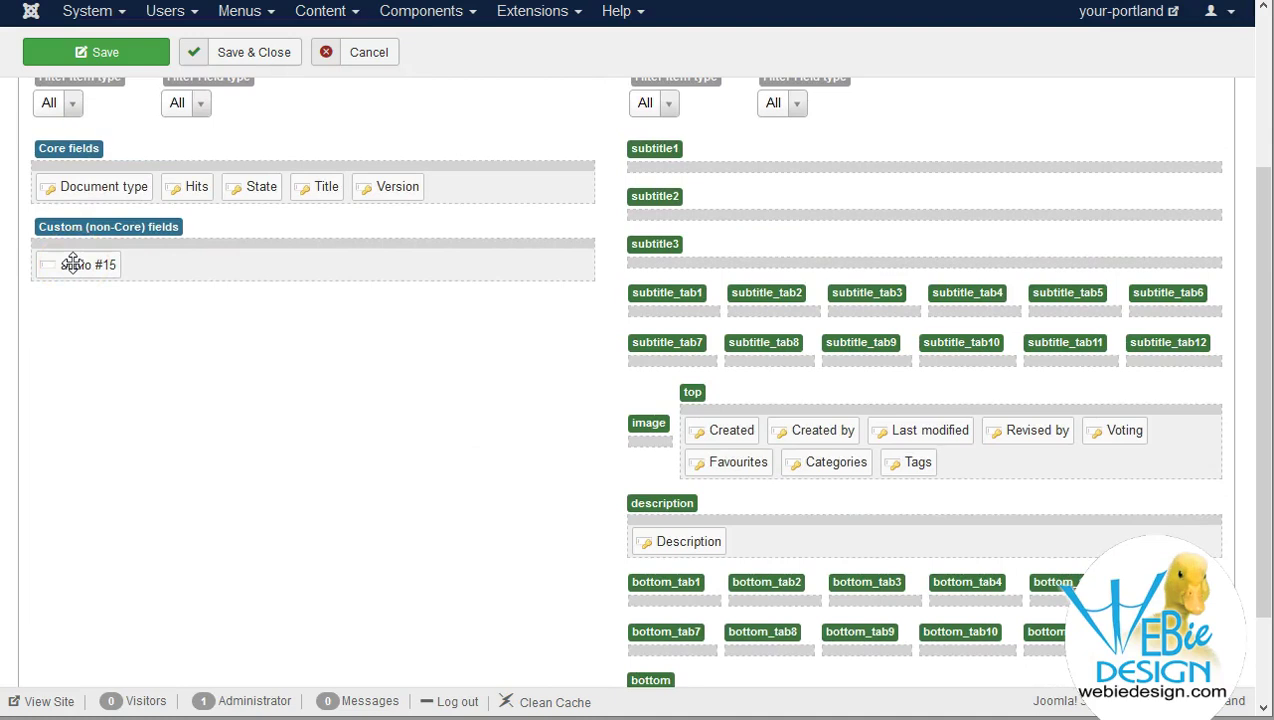
{"action": "left_click_drag", "start_coordinate": [73, 263], "coordinate": [826, 542]}
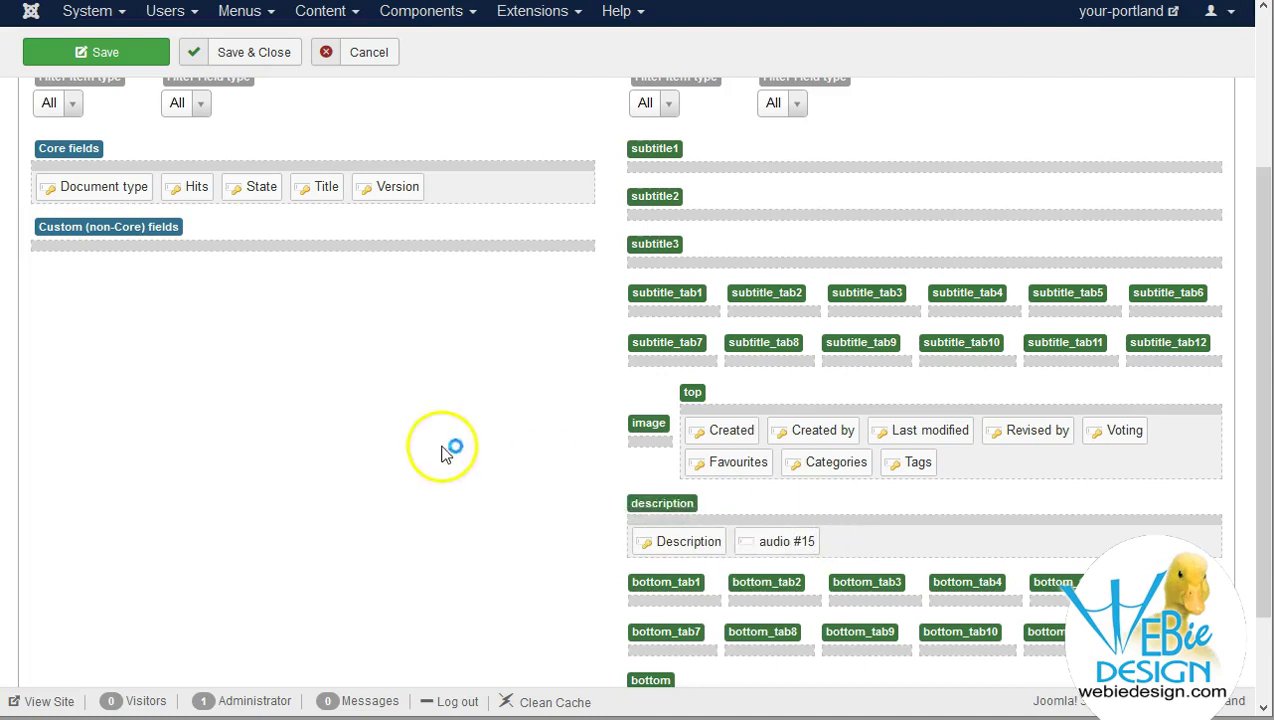
{"action": "left_click", "coordinate": [248, 60]}
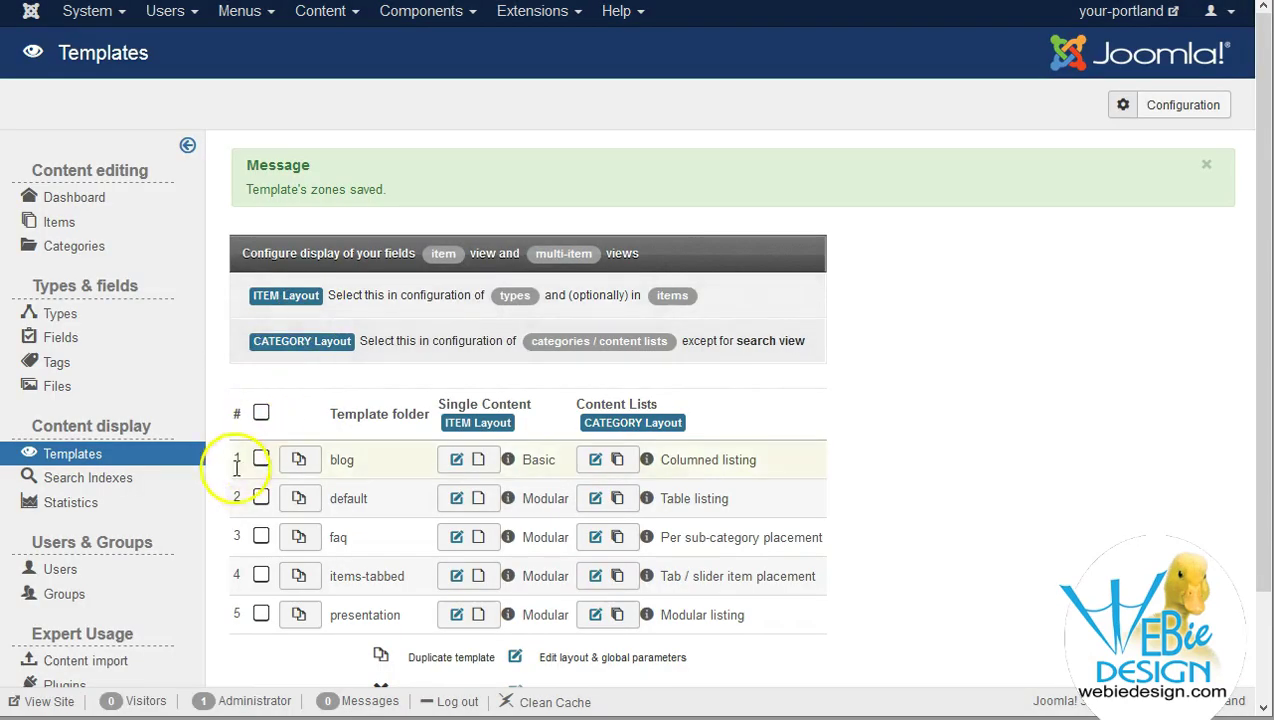
Set the home item's audio field to "(1958 INSTRUMENTAL) Duane Eddy - Rebel Rouser.mp3" and view the page on the site
{"action": "left_click", "coordinate": [57, 220]}
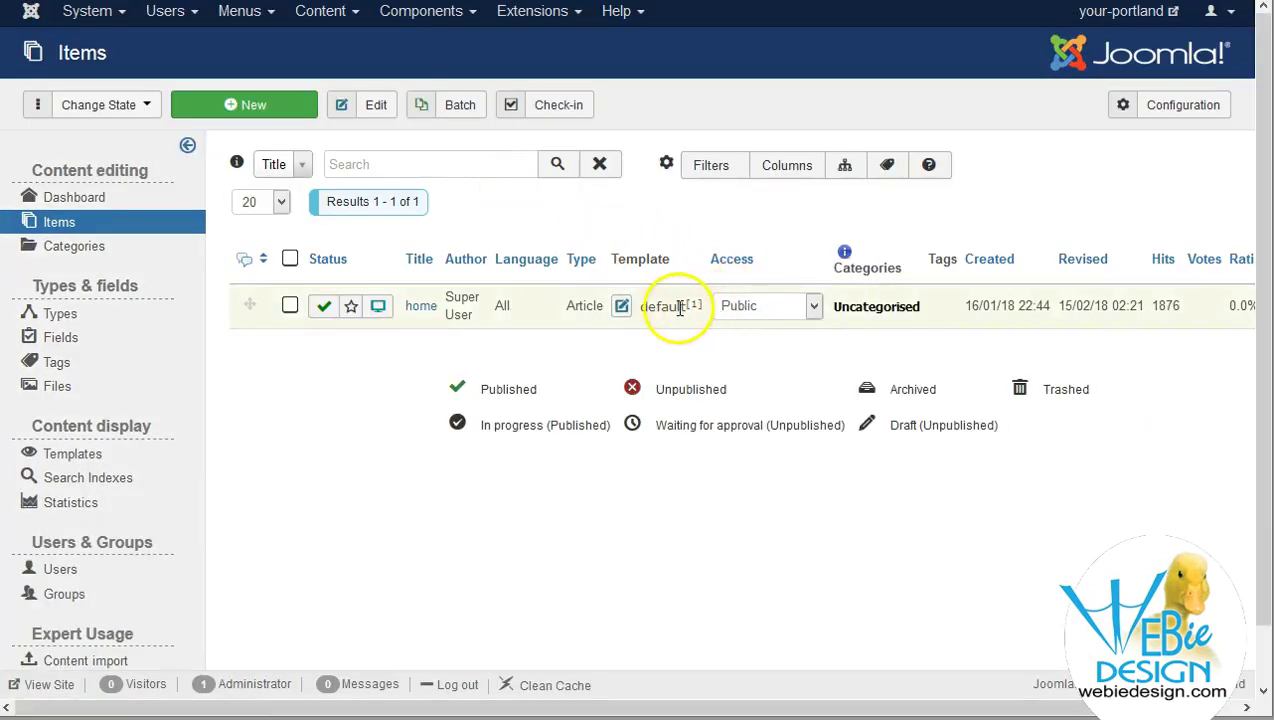
{"action": "left_click", "coordinate": [428, 308]}
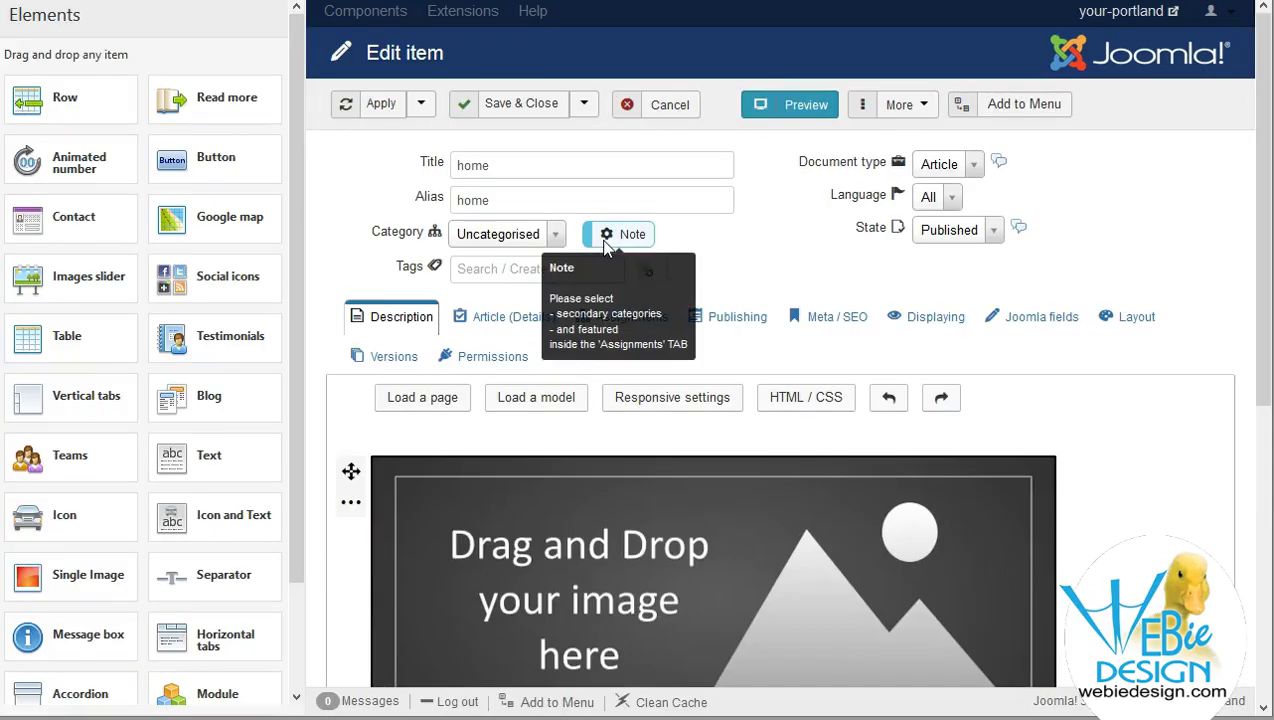
{"action": "left_click", "coordinate": [505, 320]}
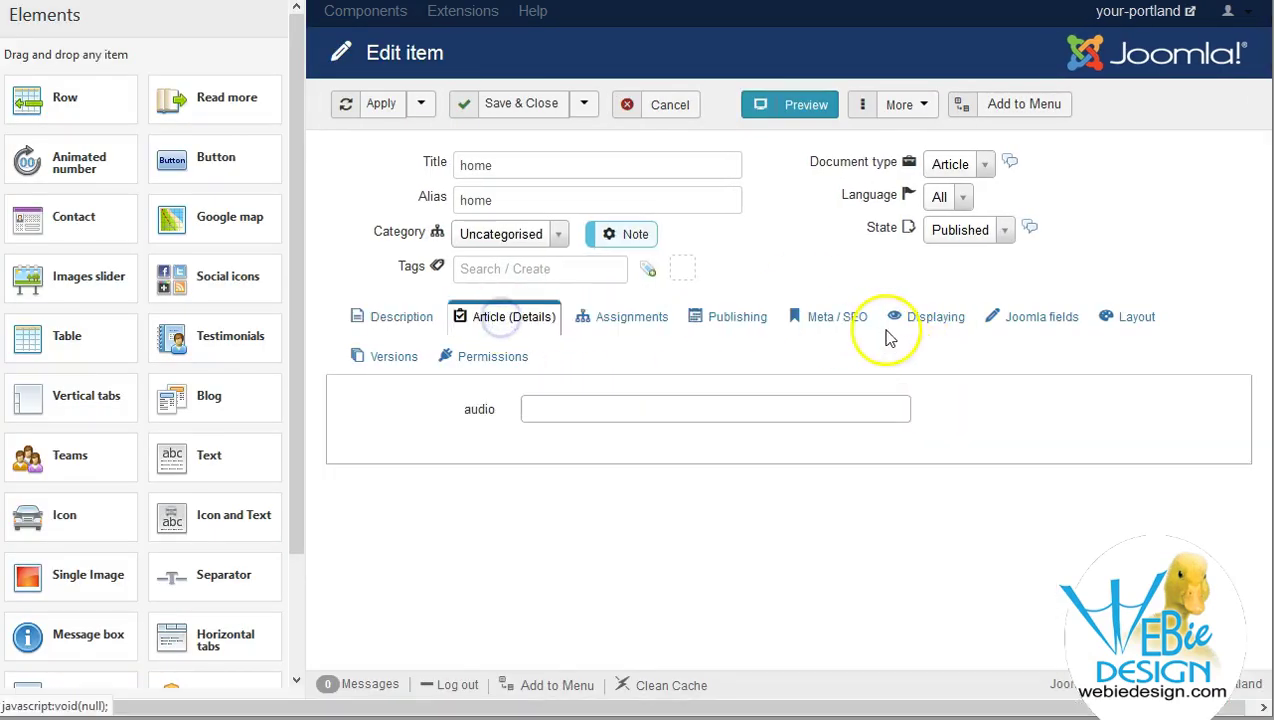
{"action": "left_click", "coordinate": [598, 412]}
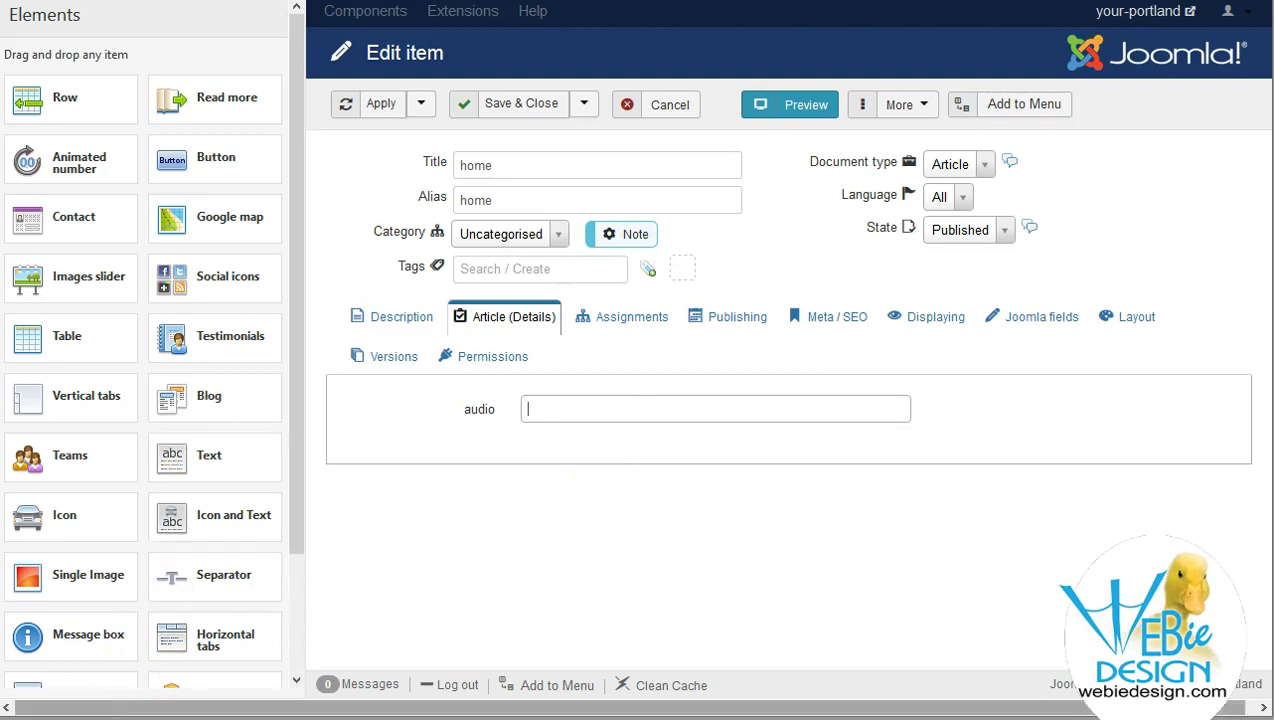
{"action": "type", "text": "(1958 INSTRUMENTAL) Duane Eddy - Rebel Rouser.mp3"}
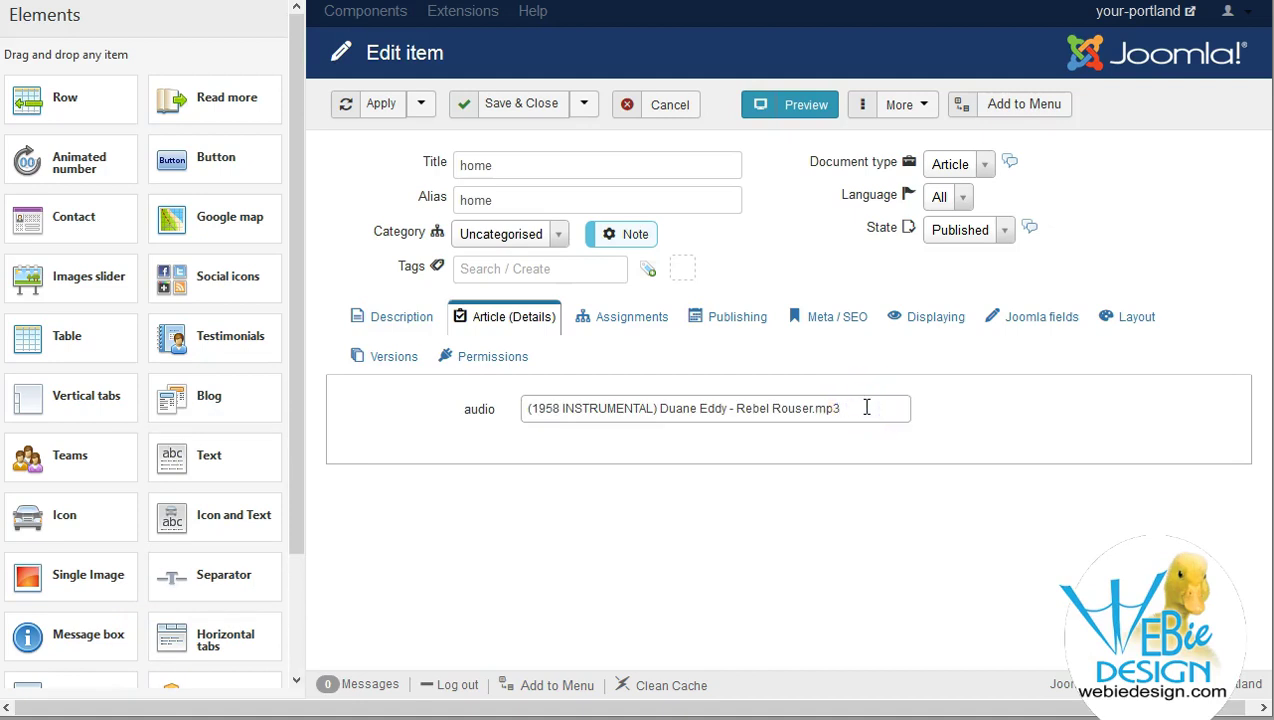
{"action": "left_click", "coordinate": [691, 228]}
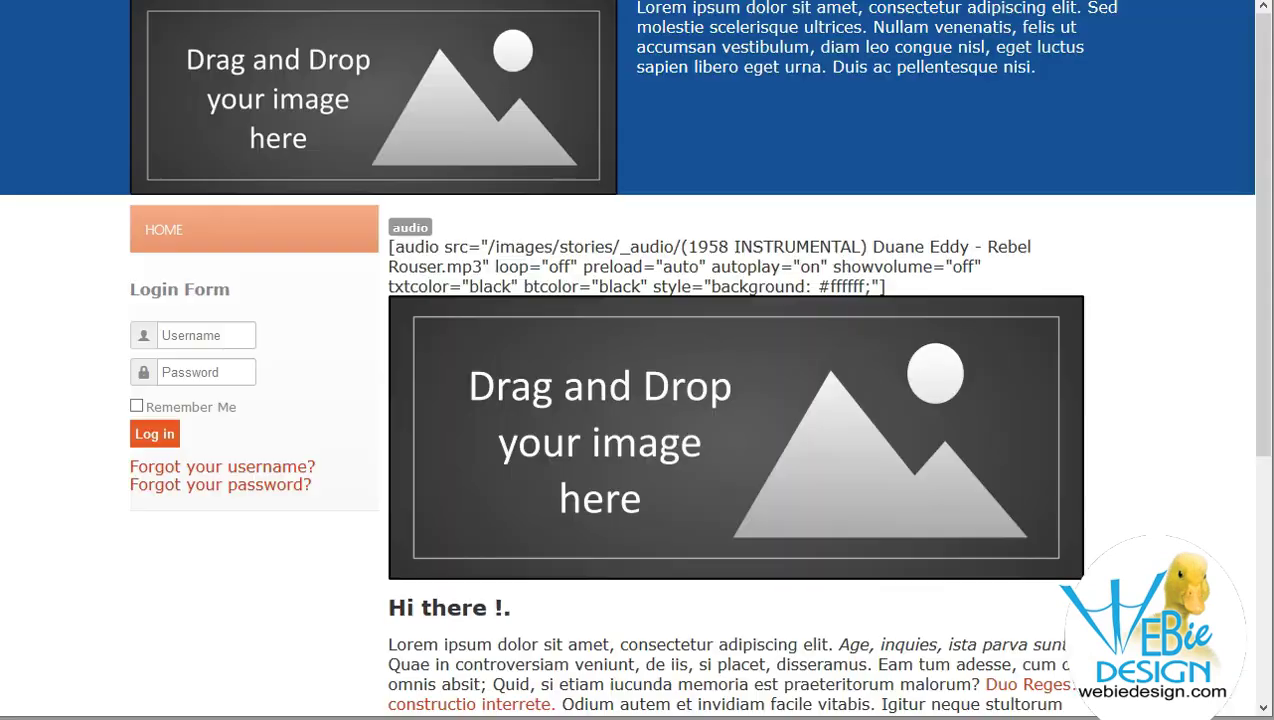
In the audio field's viewing configuration, enable Trigger content plugins without limiting it to specific plugins, and apply the change
{"action": "left_click", "coordinate": [966, 210]}
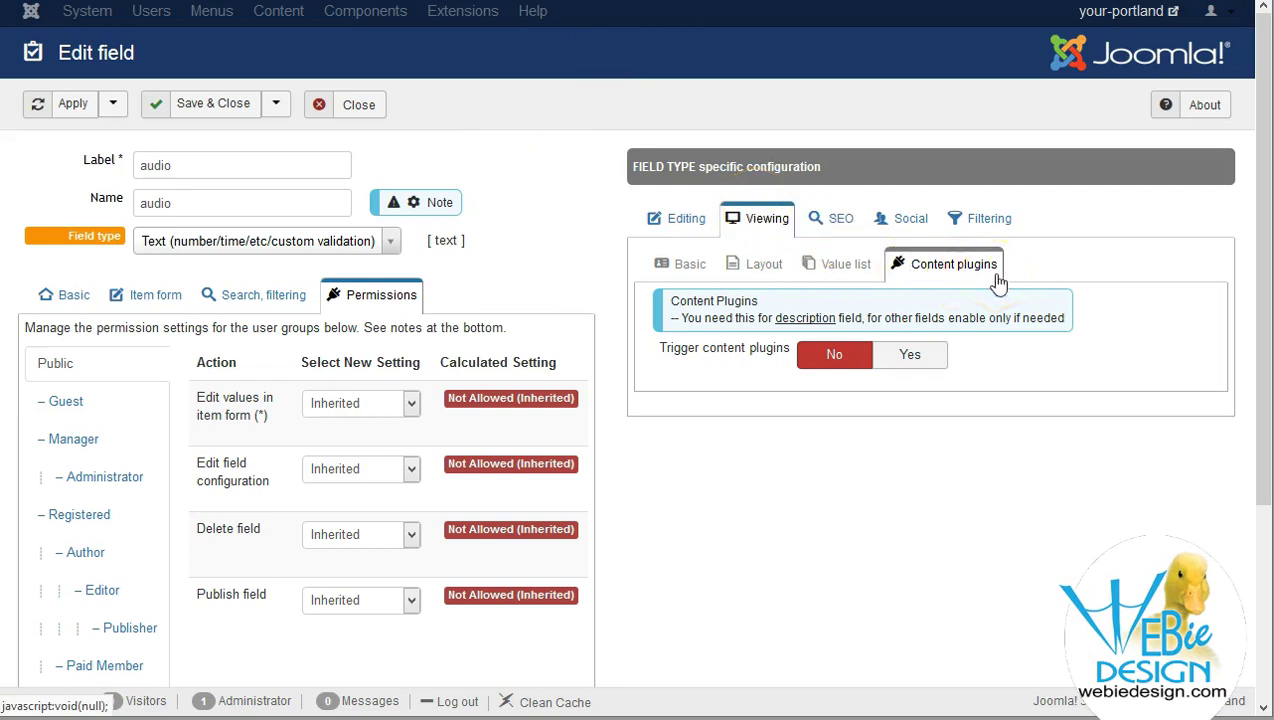
{"action": "left_click", "coordinate": [909, 359]}
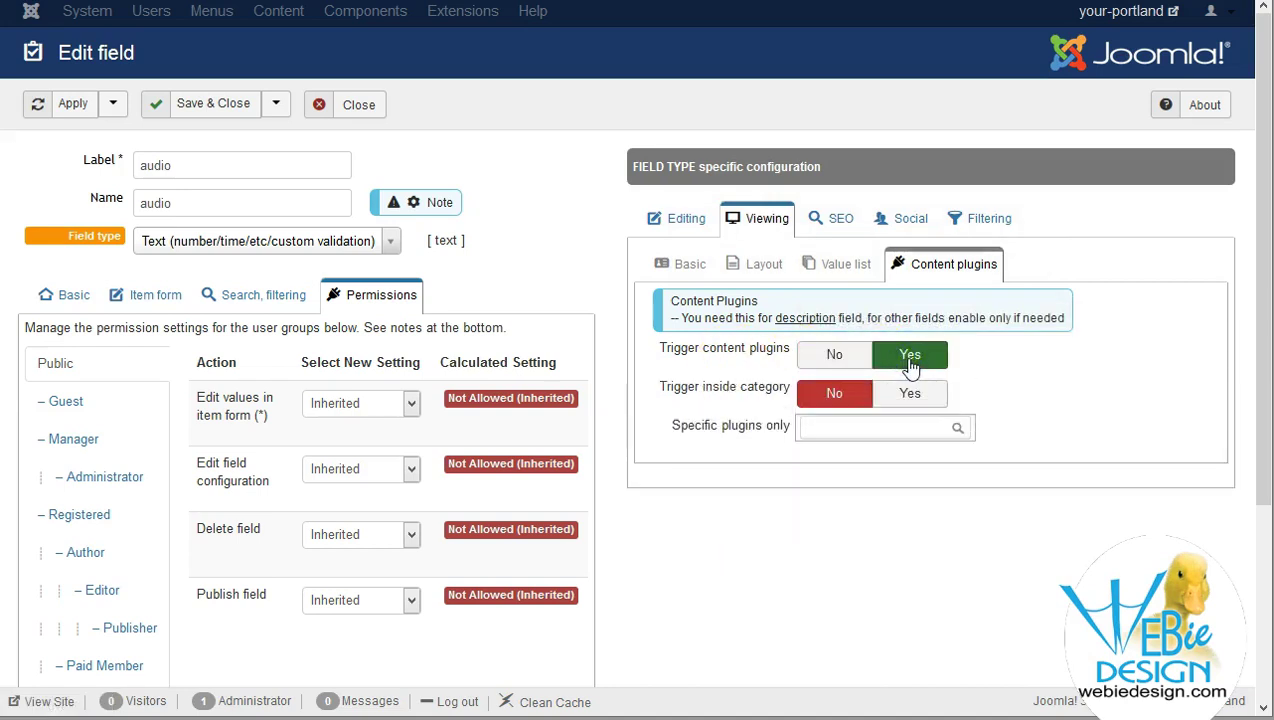
{"action": "left_click", "coordinate": [830, 429]}
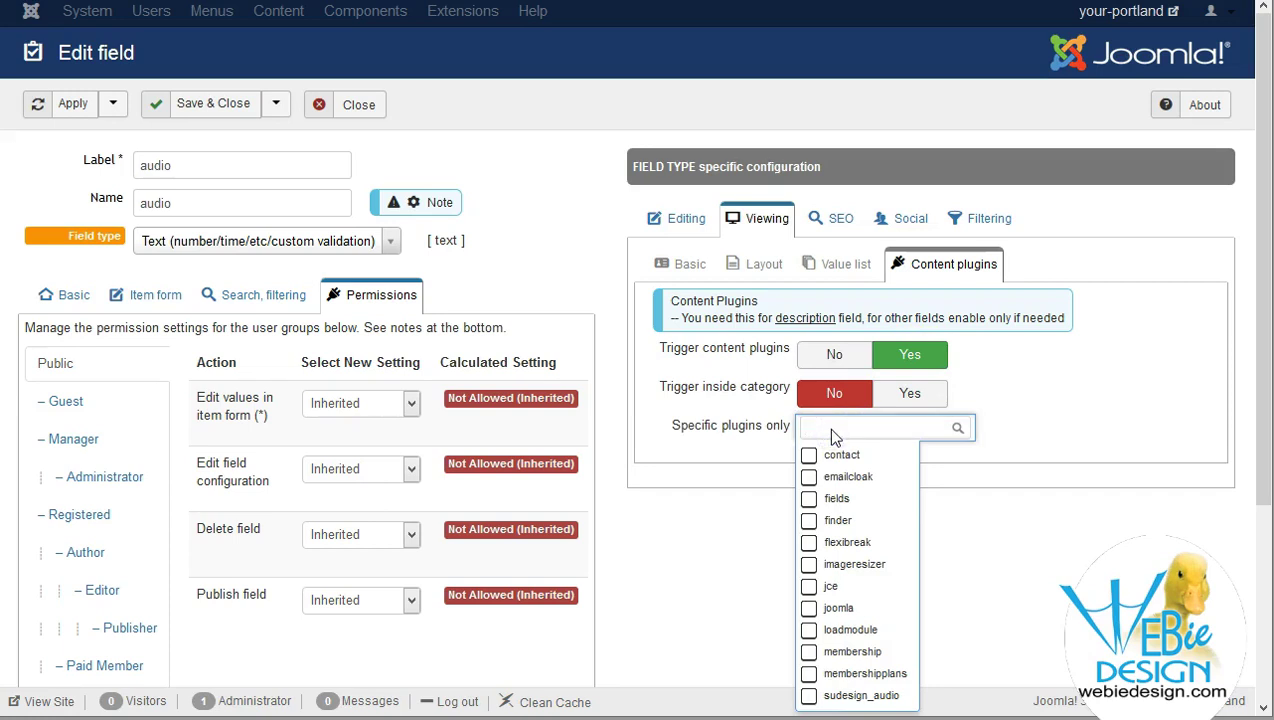
{"action": "left_click", "coordinate": [1007, 393]}
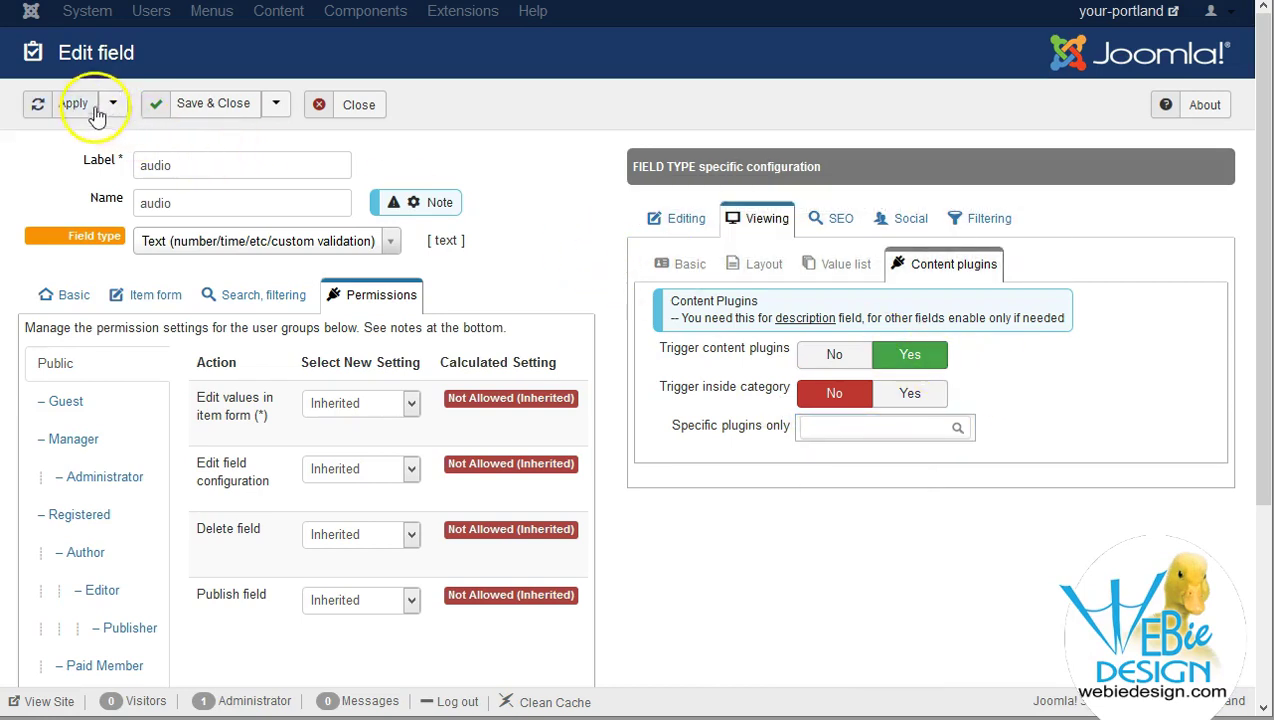
{"action": "left_click", "coordinate": [63, 104]}
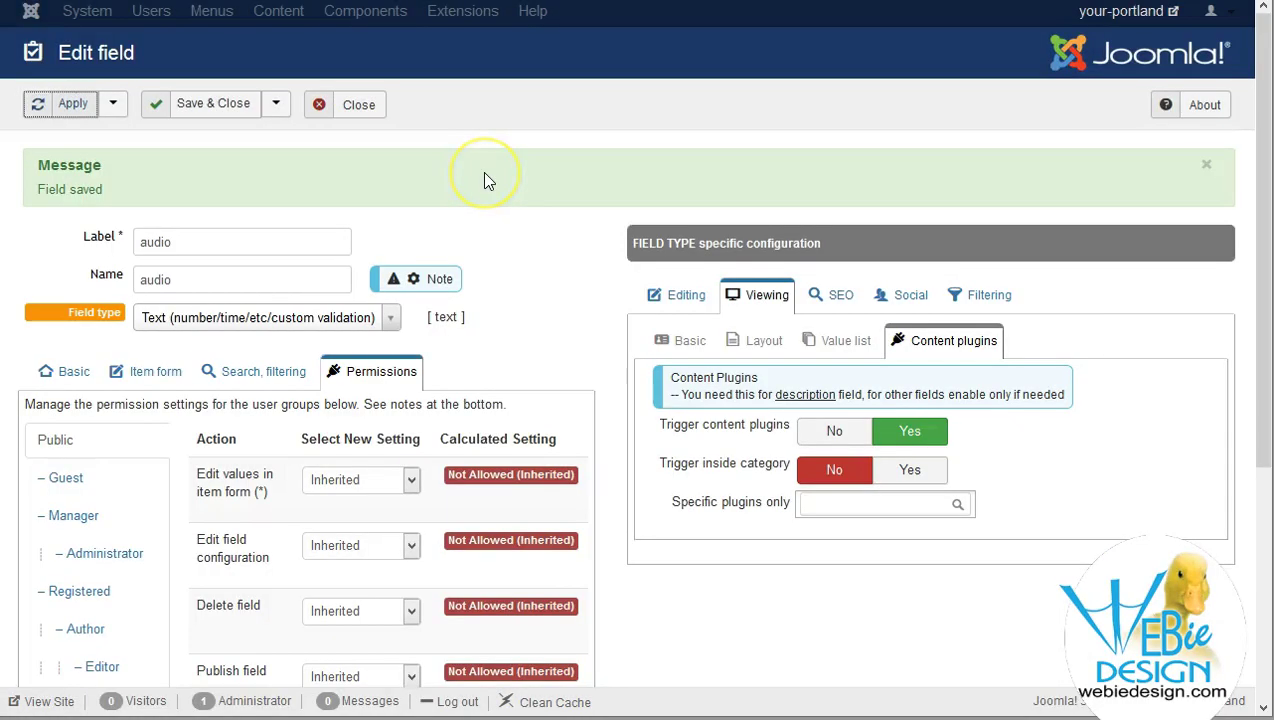
Reload the home page on the site to test the audio player, then pause the playback
{"action": "left_click", "coordinate": [725, 1]}
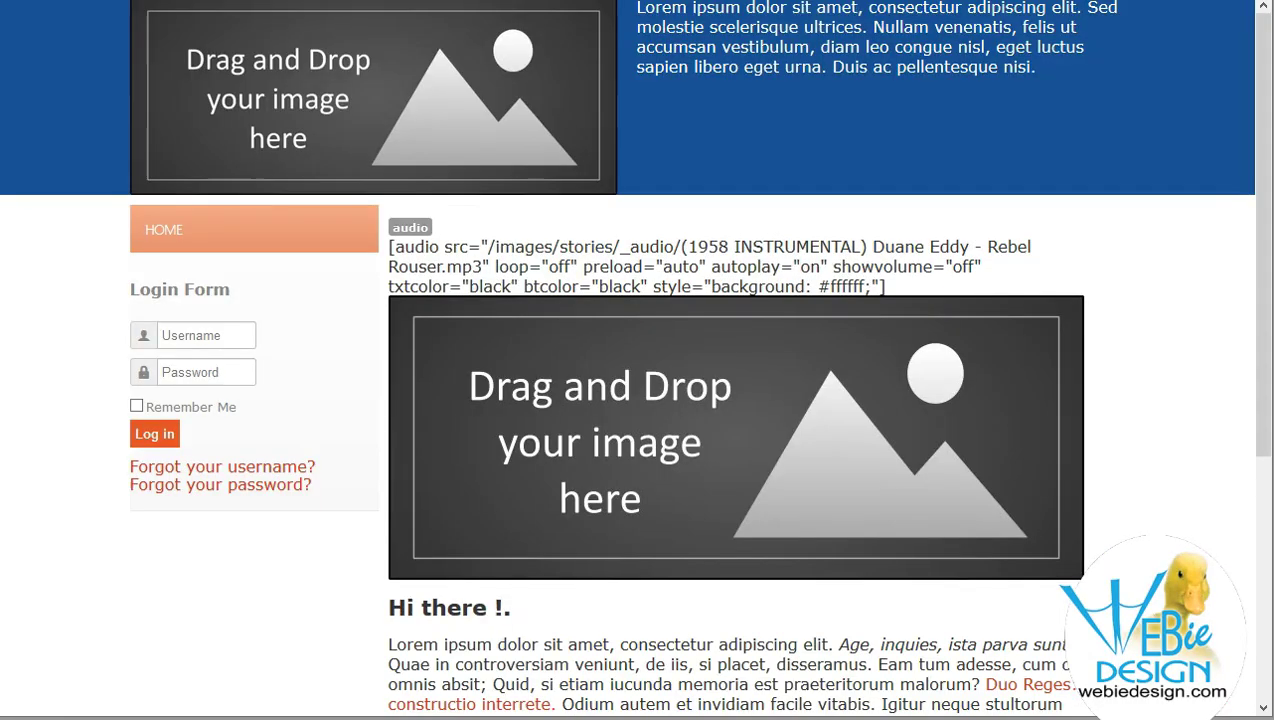
{"action": "key", "text": "F5"}
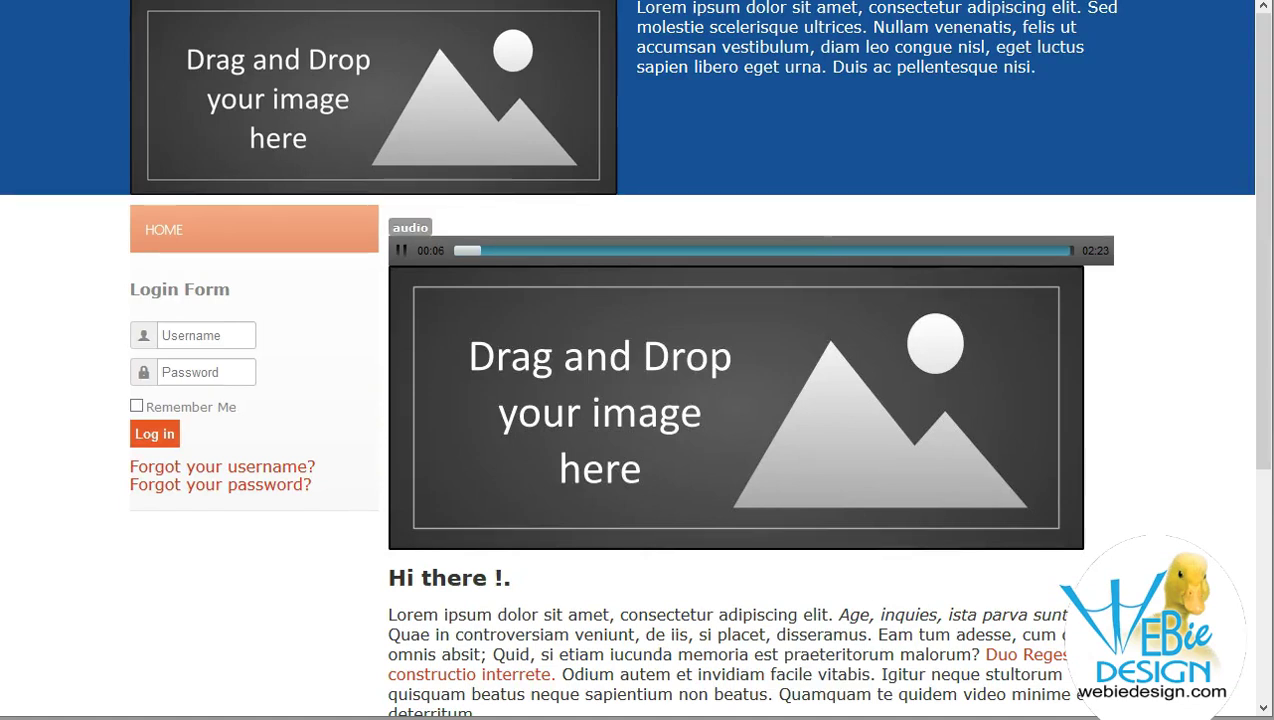
{"action": "left_click", "coordinate": [401, 250]}
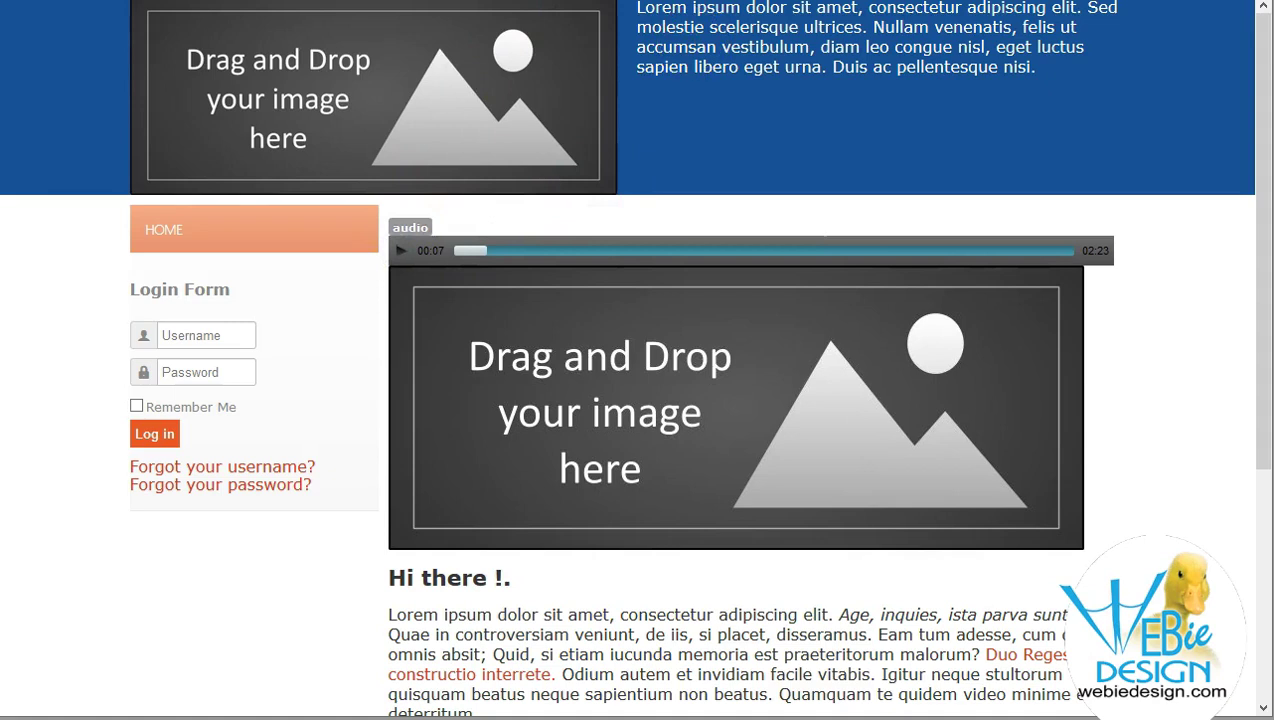